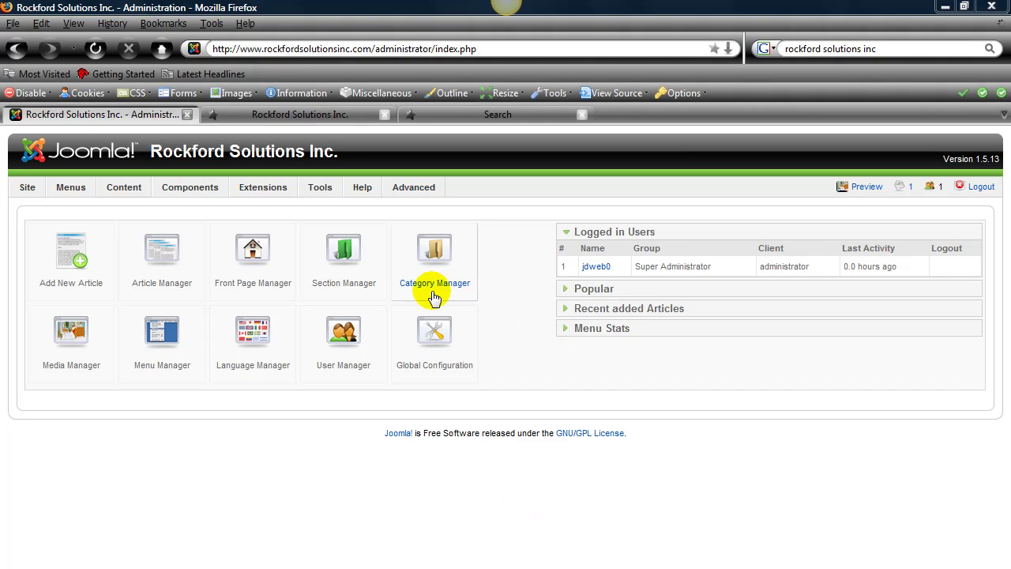
Step: Open the Template Manager and view the preview thumbnails of the installed site templates
mouse_move(287, 191)
click(283, 268)
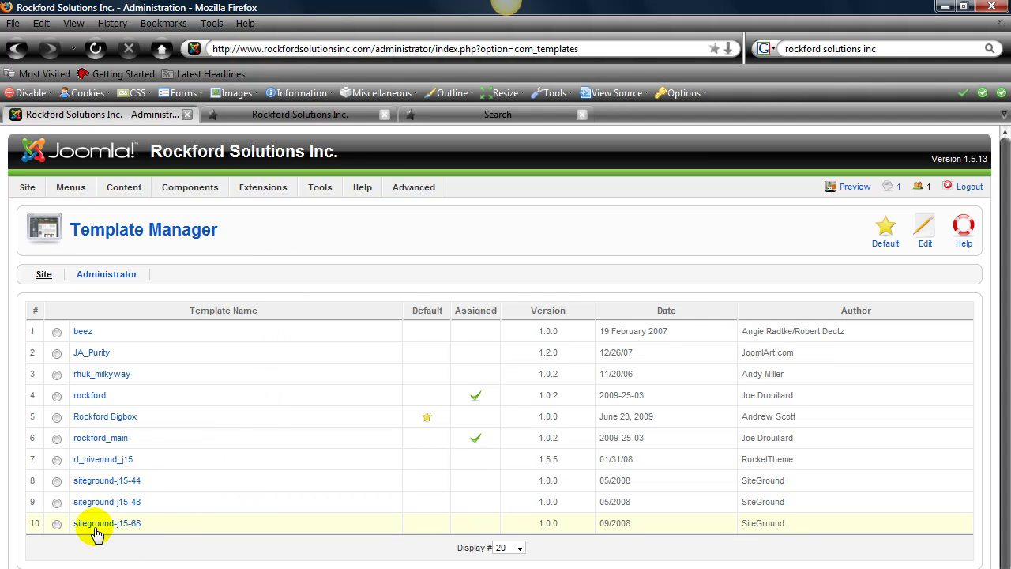
mouse_move(99, 527)
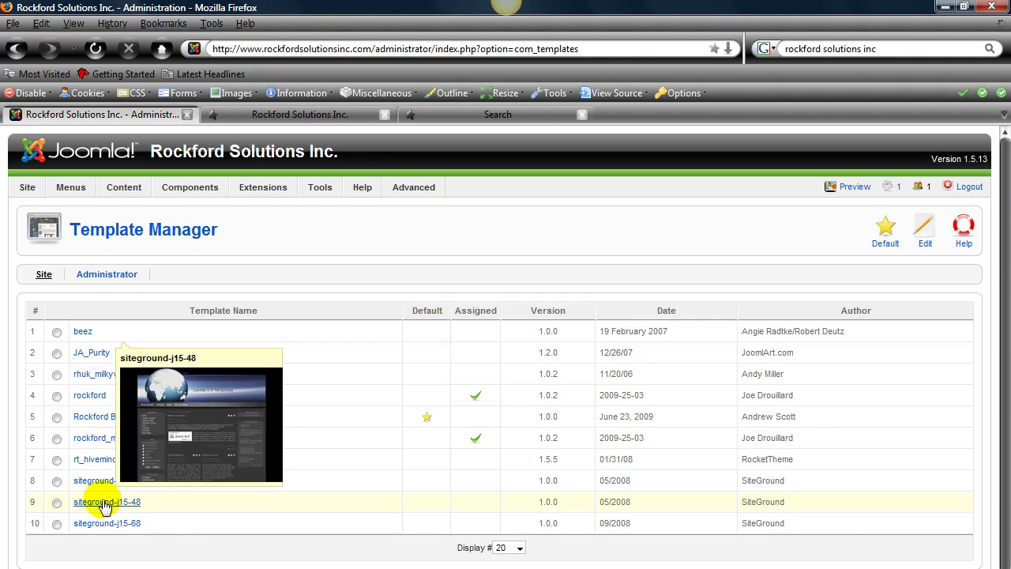
mouse_move(99, 490)
mouse_move(99, 462)
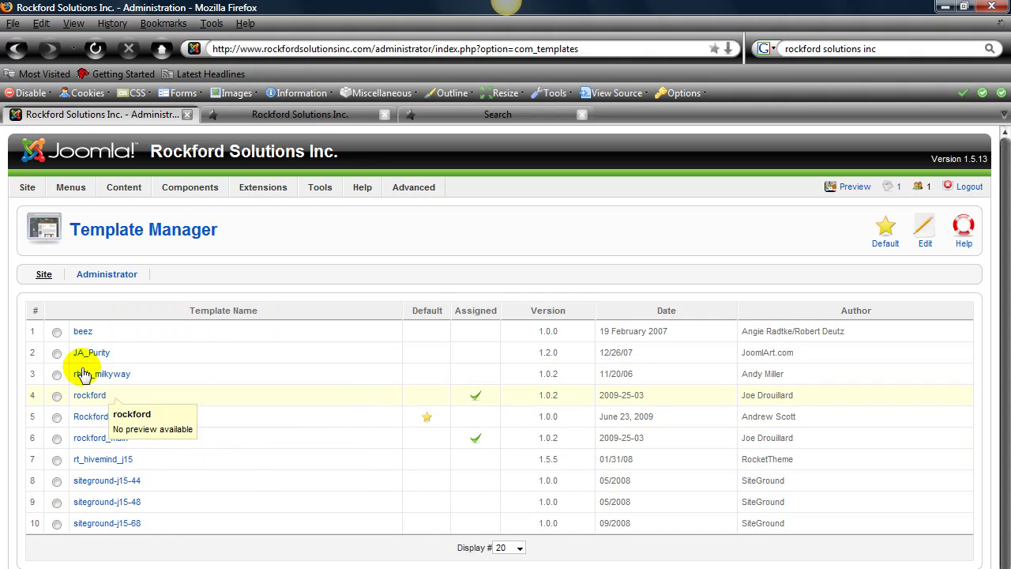
mouse_move(85, 378)
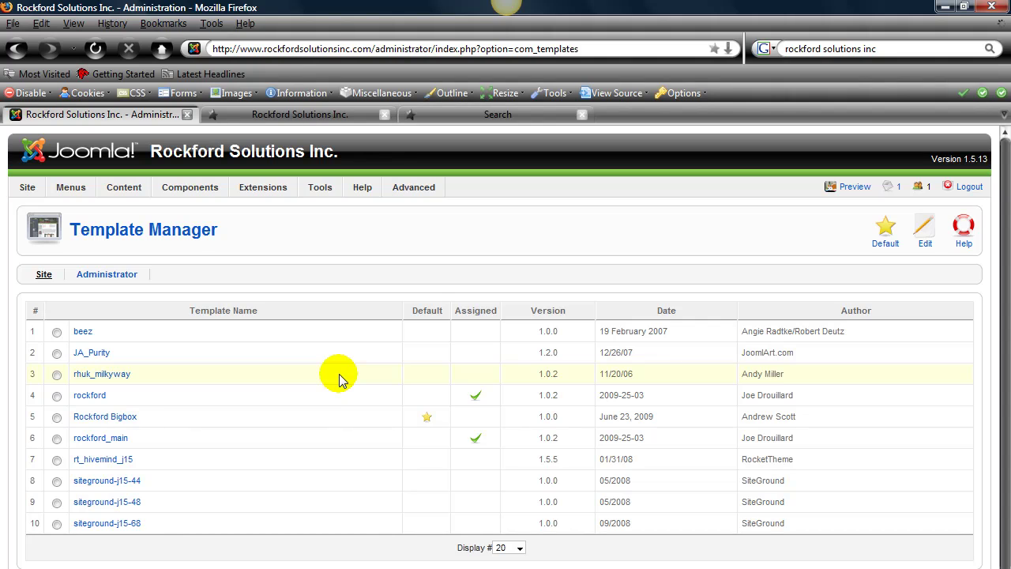
Step: Open the rockford template, check its menu assignment, and preview the site with its module positions outlined
click(77, 399)
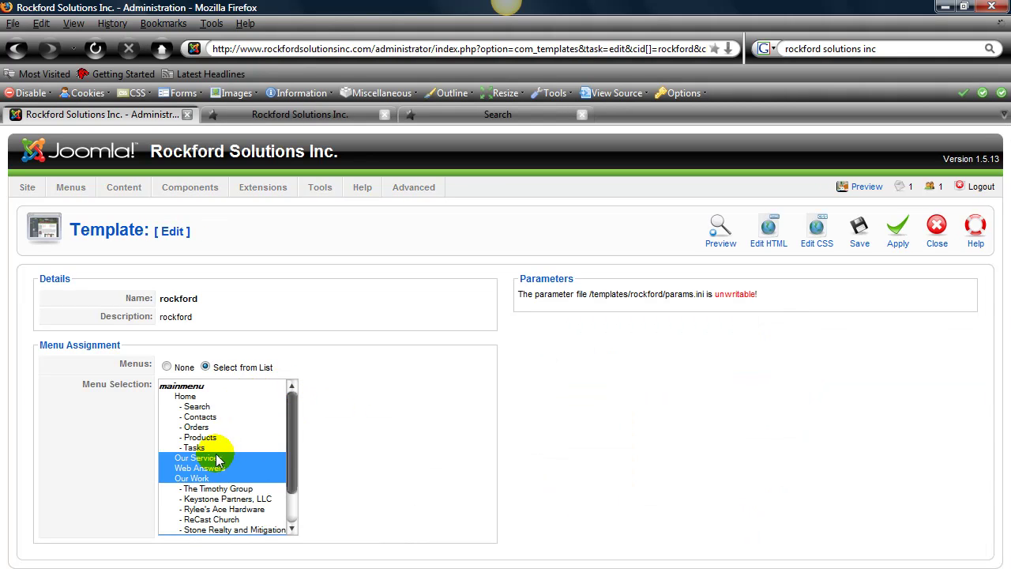
mouse_move(287, 436)
mouse_down()
mouse_move(294, 467)
mouse_move(300, 424)
mouse_up()
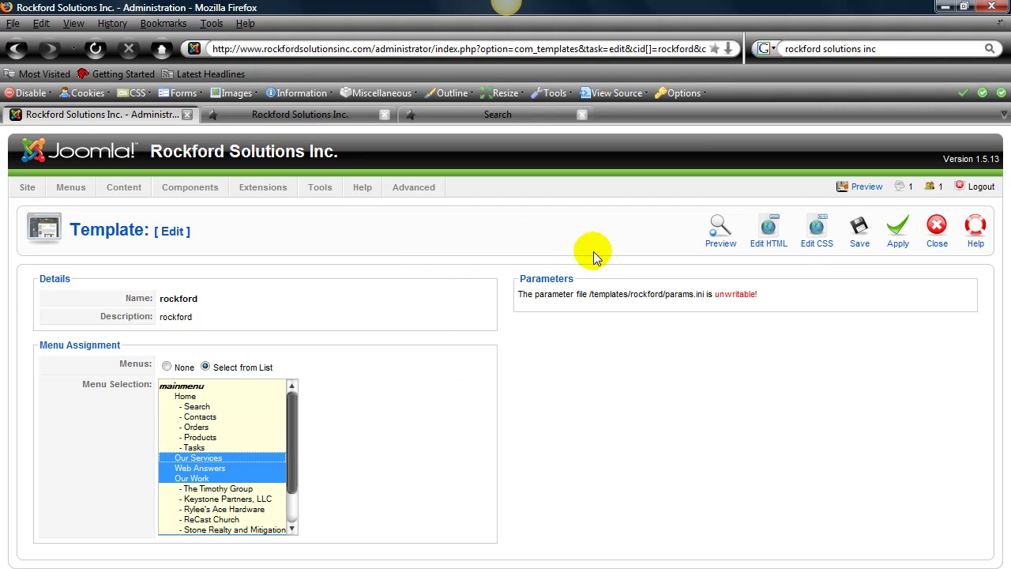
click(722, 242)
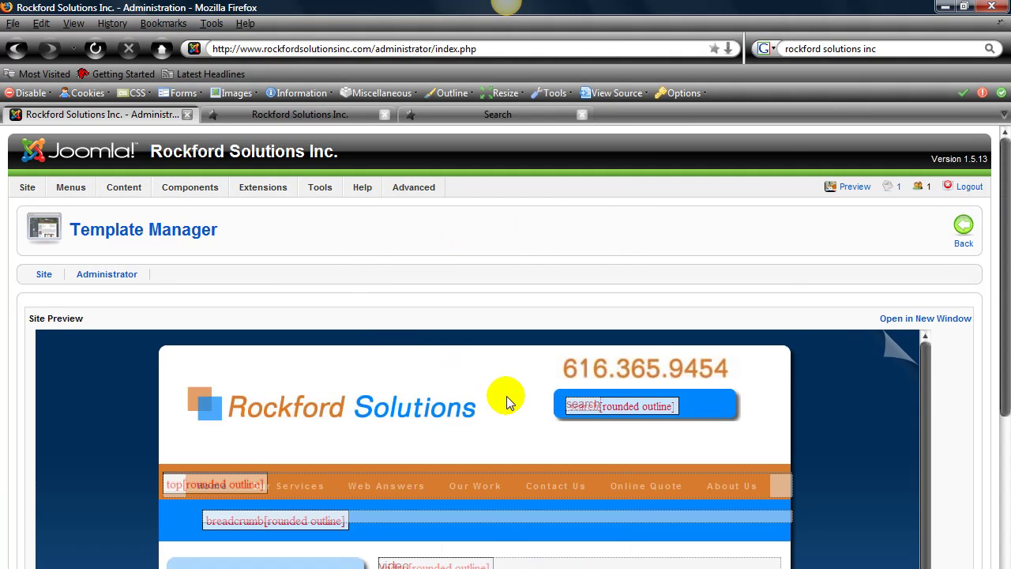
scroll(506, 394, down, 5)
scroll(553, 458, down, 5)
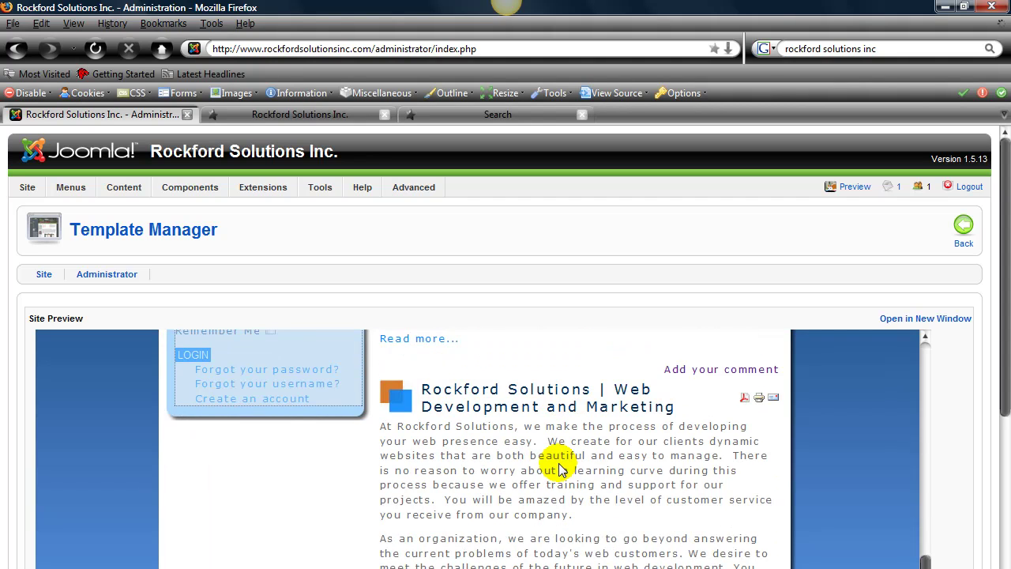
scroll(560, 467, up, 10)
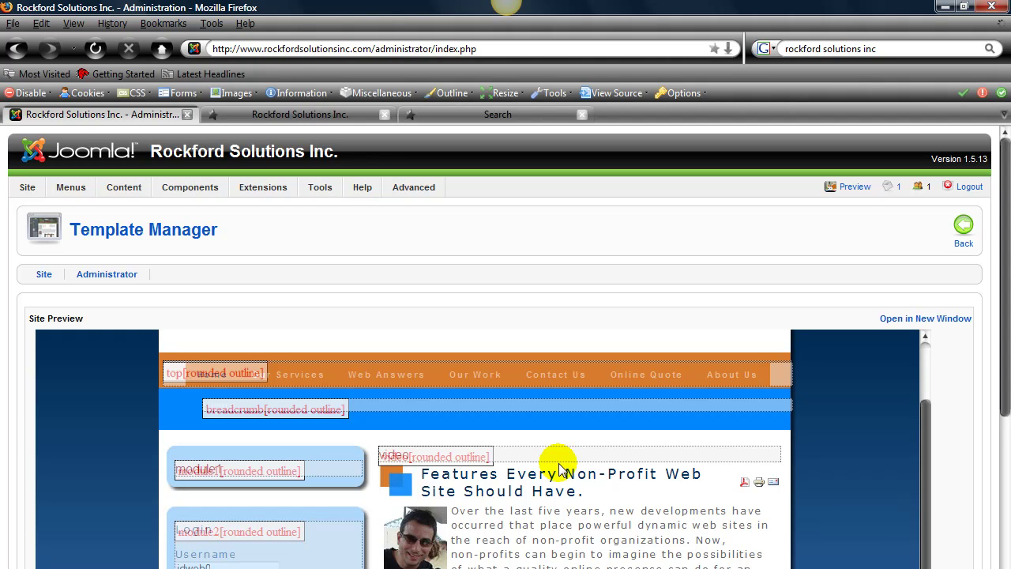
scroll(589, 506, down, 4)
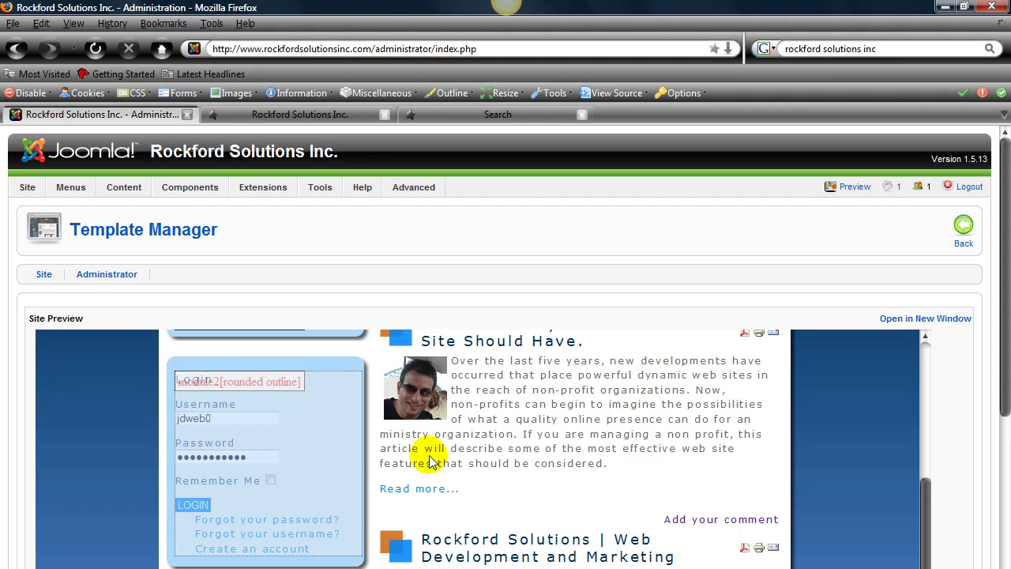
Step: Open the live site's home page in its own tab and look over its video and login modules
click(857, 190)
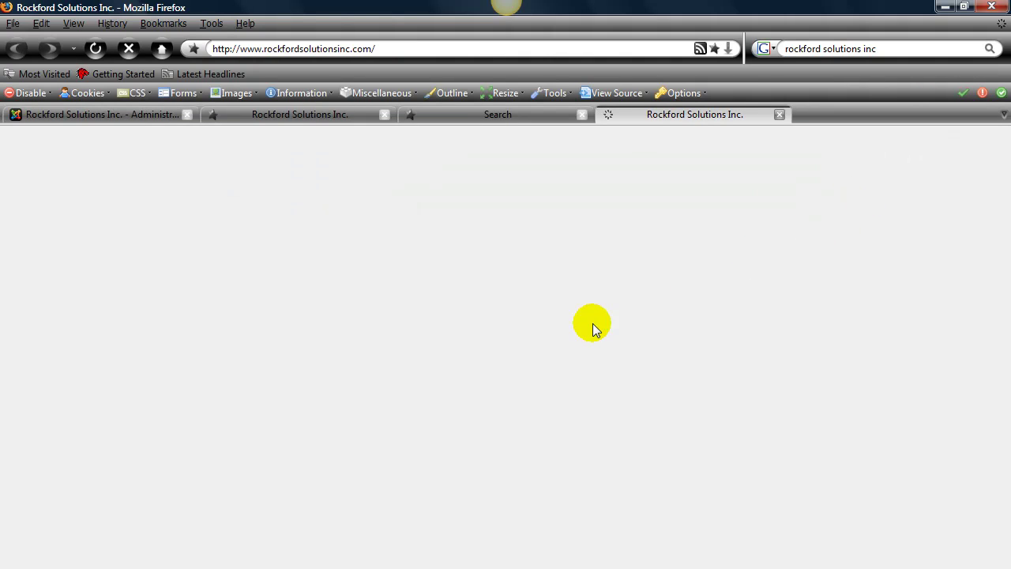
scroll(691, 394, down, 1)
scroll(691, 394, up, 1)
scroll(691, 394, down, 8)
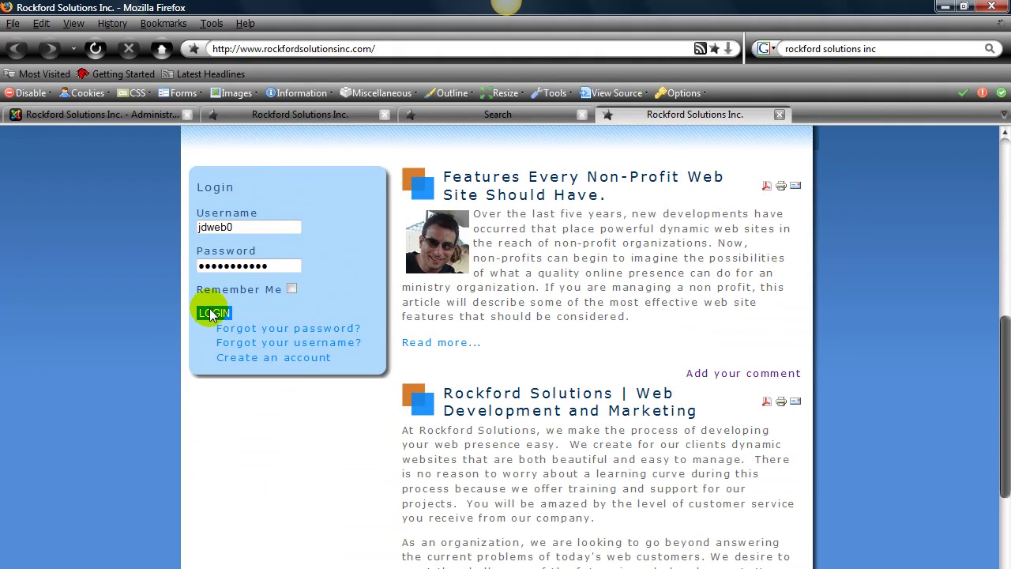
scroll(542, 400, up, 8)
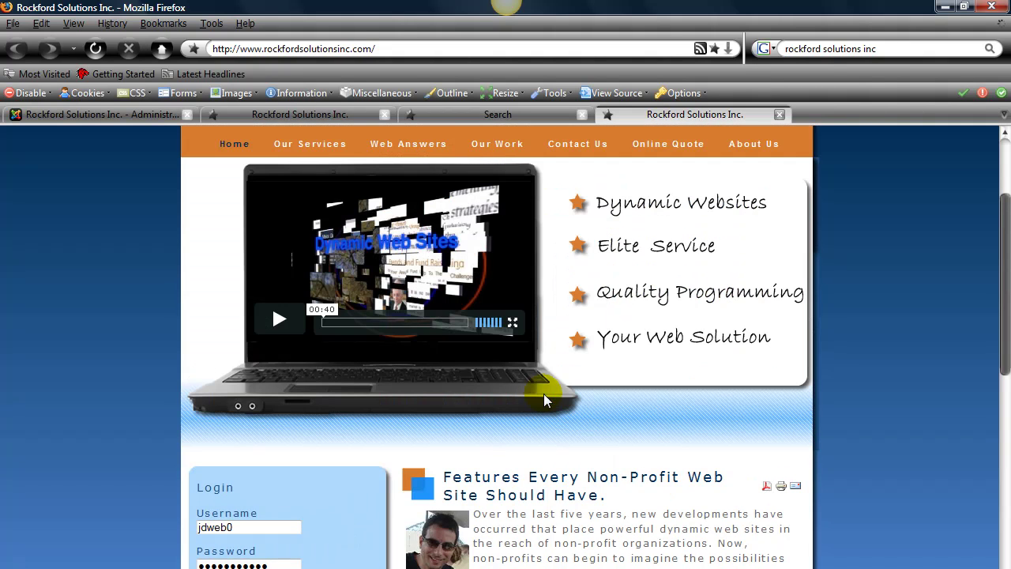
Step: Go to the site's Web Answers page and examine the Categories and Login modules beside the articles
click(404, 283)
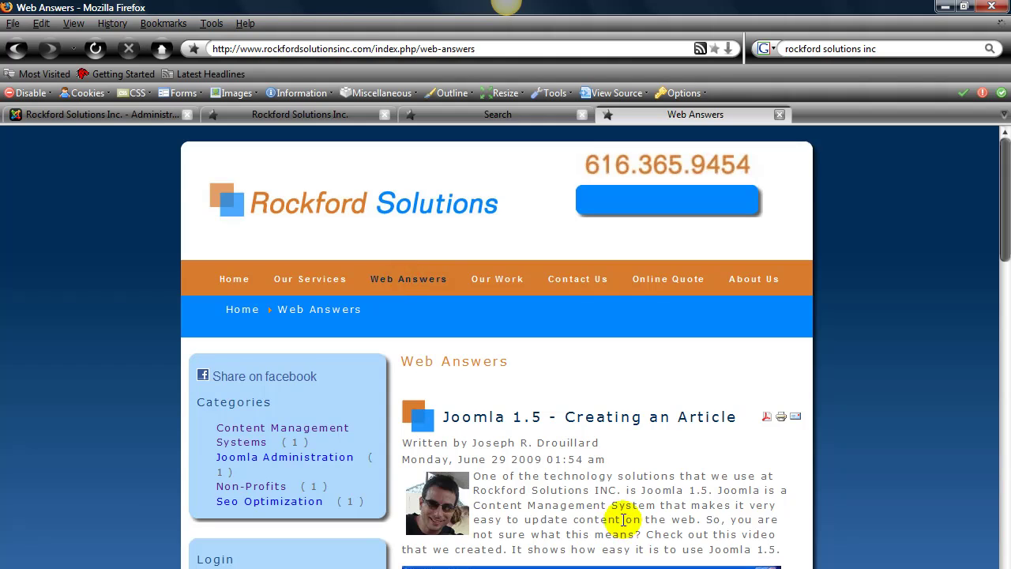
scroll(609, 510, down, 5)
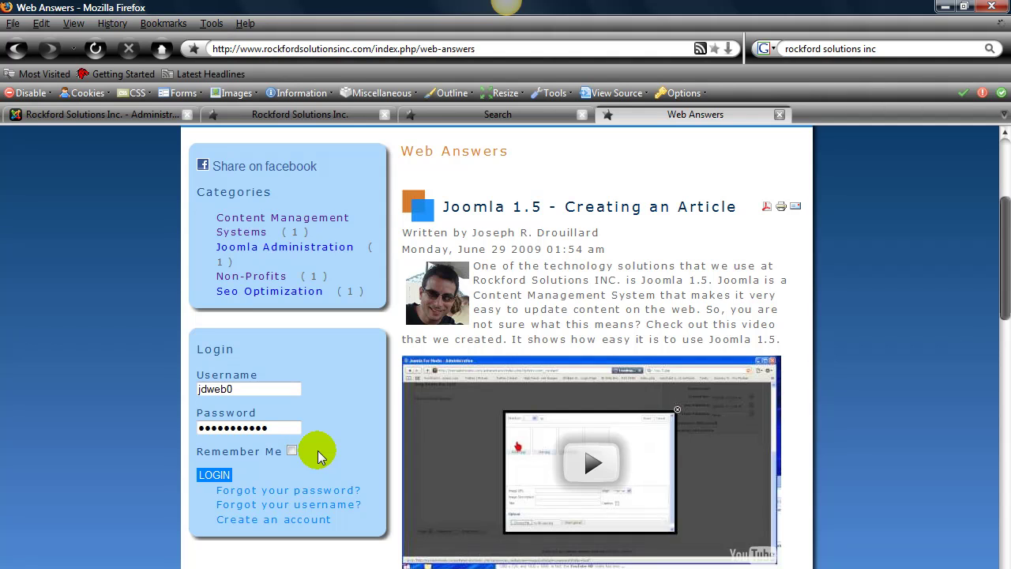
scroll(320, 456, up, 1)
scroll(318, 456, up, 3)
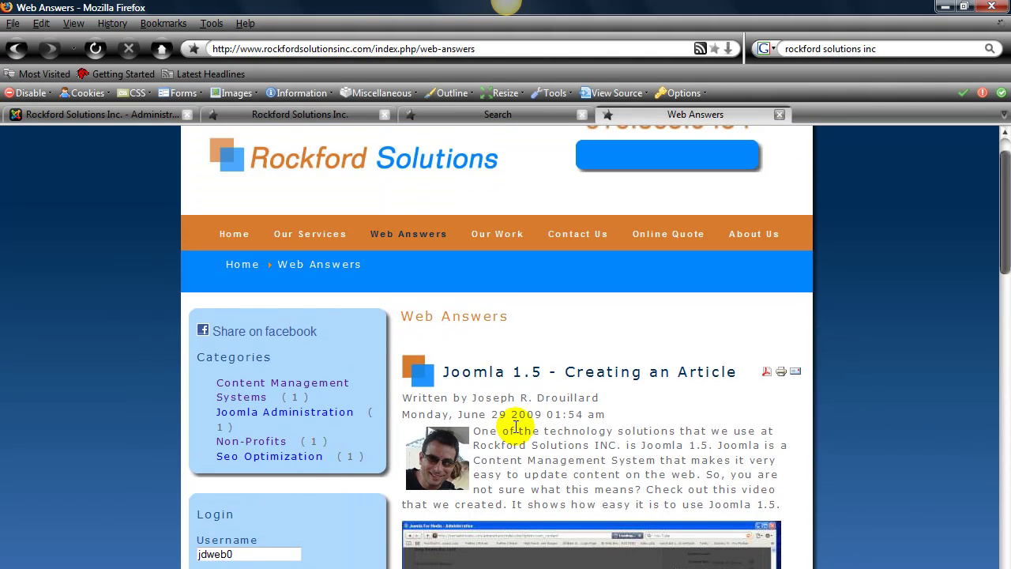
scroll(327, 523, down, 4)
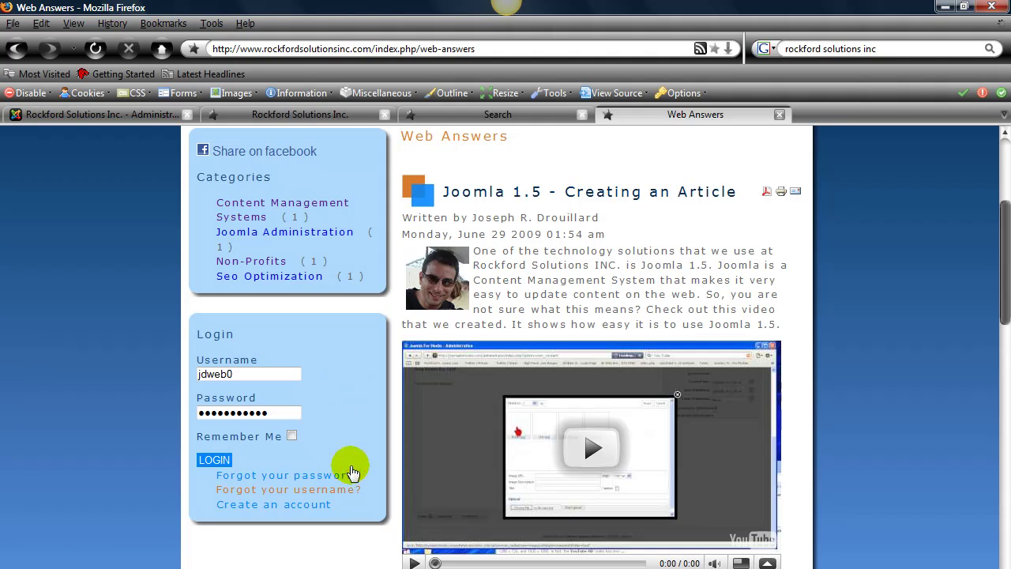
scroll(345, 483, up, 5)
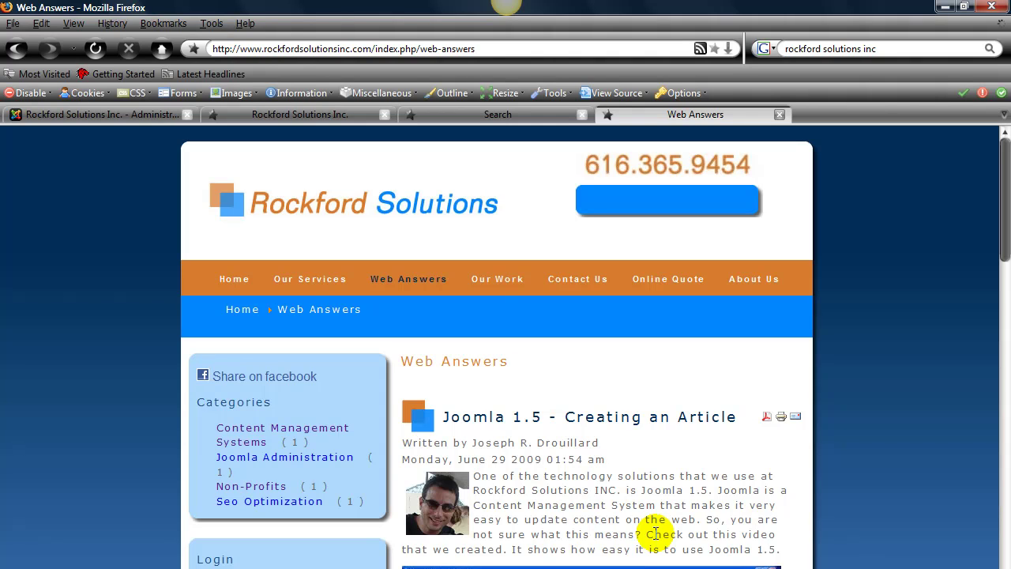
scroll(656, 531, down, 5)
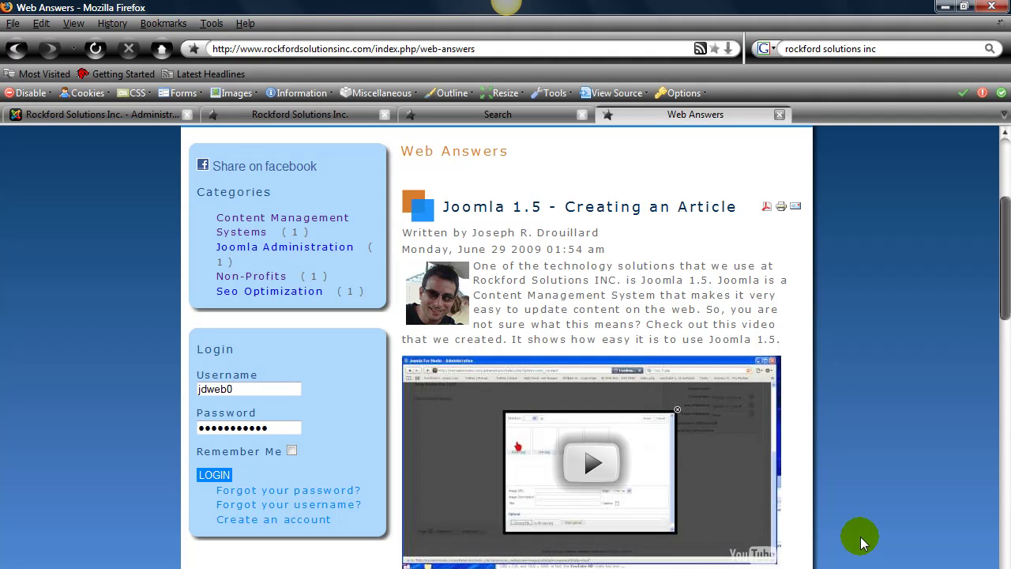
scroll(853, 535, up, 5)
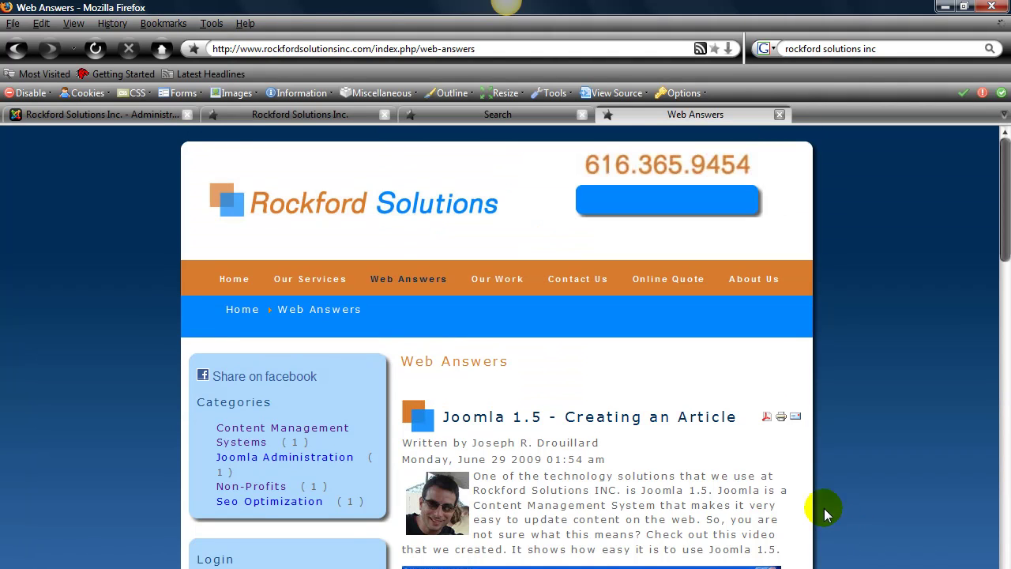
Step: Reload the Web Answers page and look through its list of articles
click(429, 286)
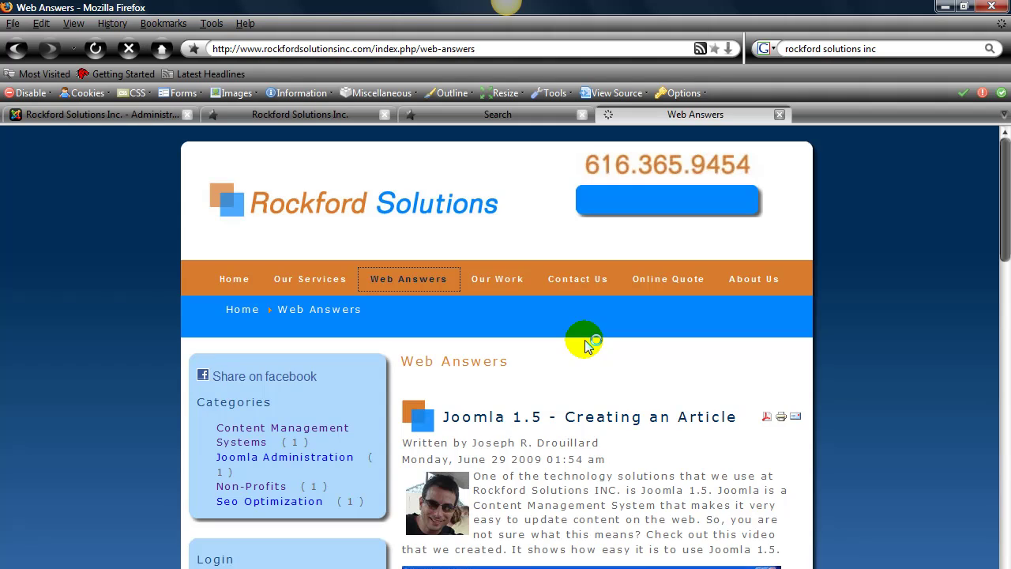
scroll(616, 419, down, 1)
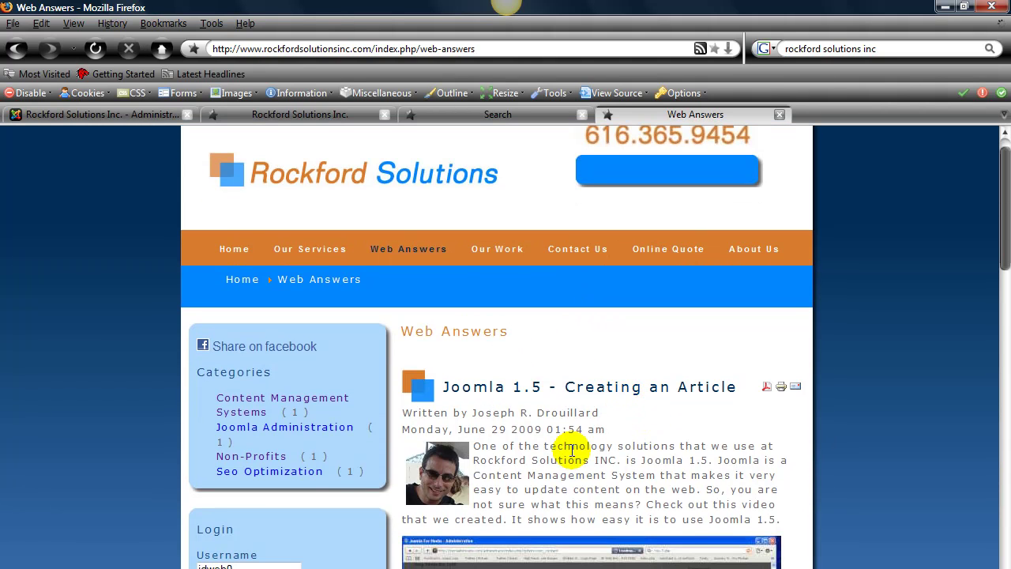
scroll(573, 450, down, 6)
scroll(561, 462, down, 20)
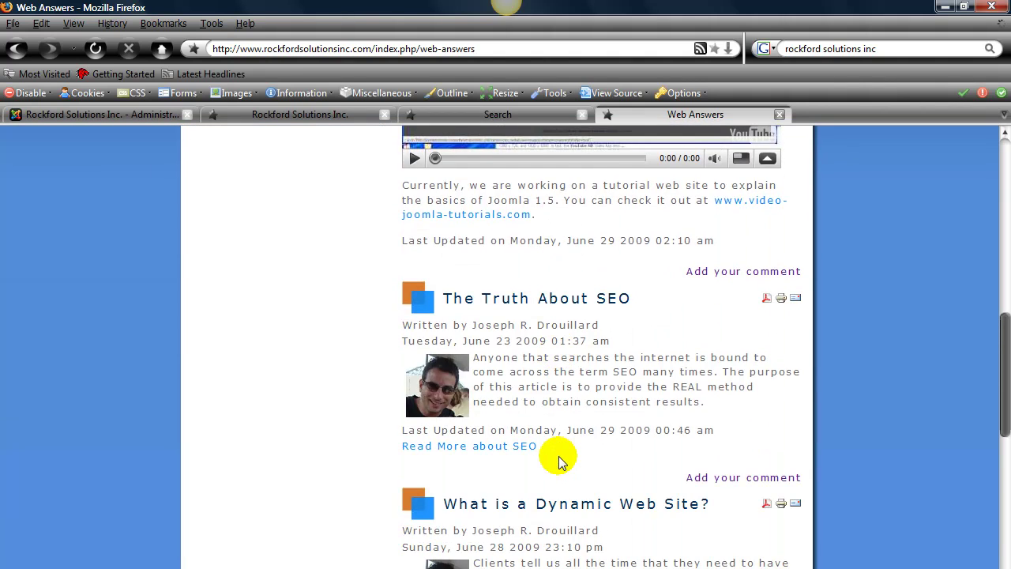
scroll(591, 495, up, 20)
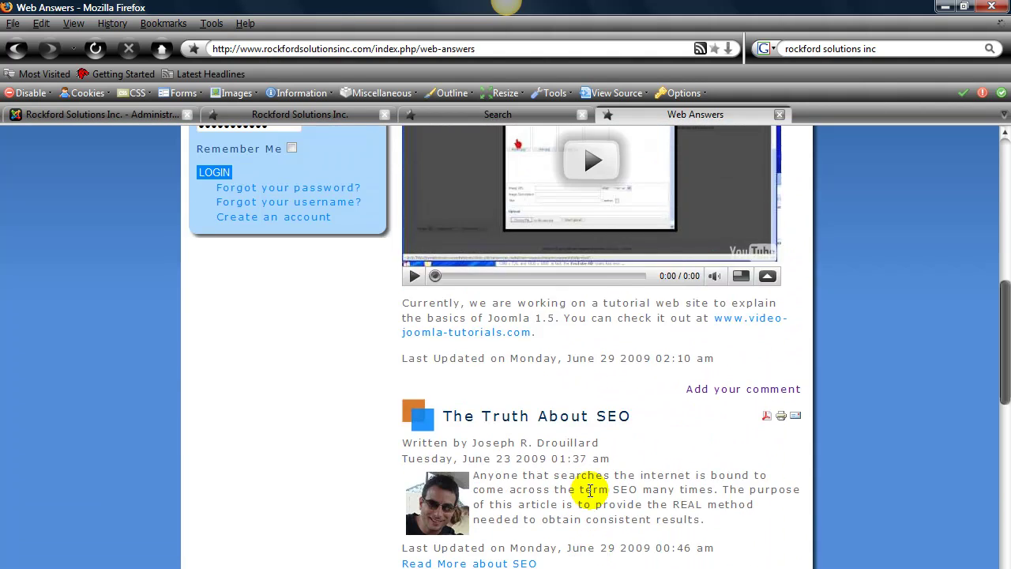
scroll(591, 496, down, 20)
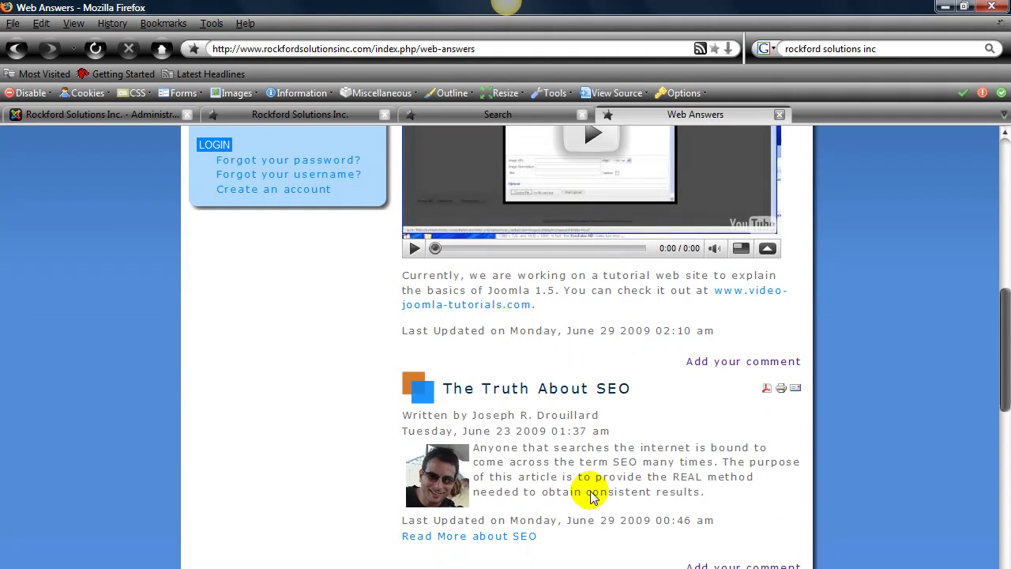
scroll(593, 497, up, 13)
scroll(592, 497, up, 4)
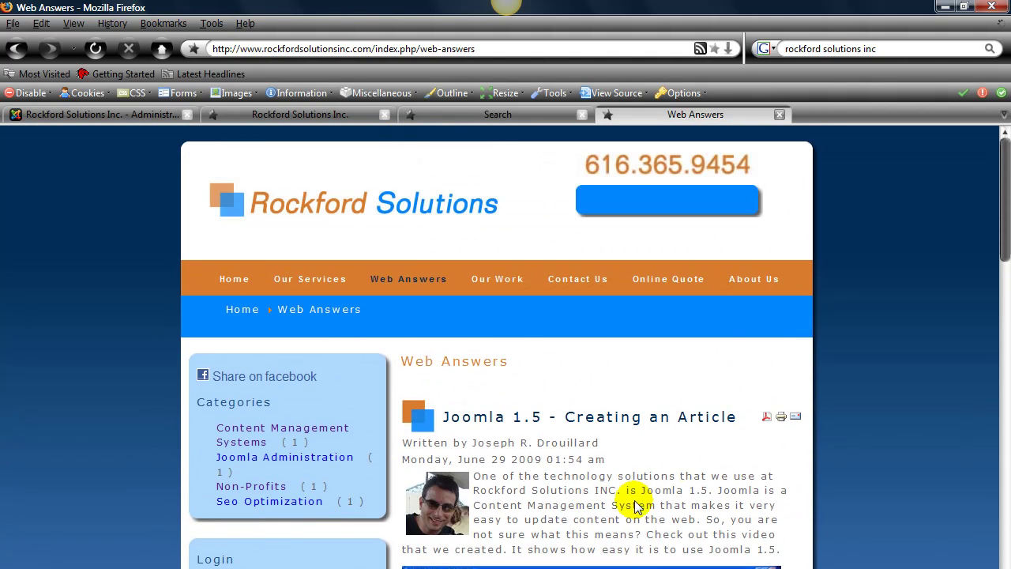
Step: Close the live site and examine the search, top, breadcrumb, video, module1 and module2 positions in the template preview
click(779, 115)
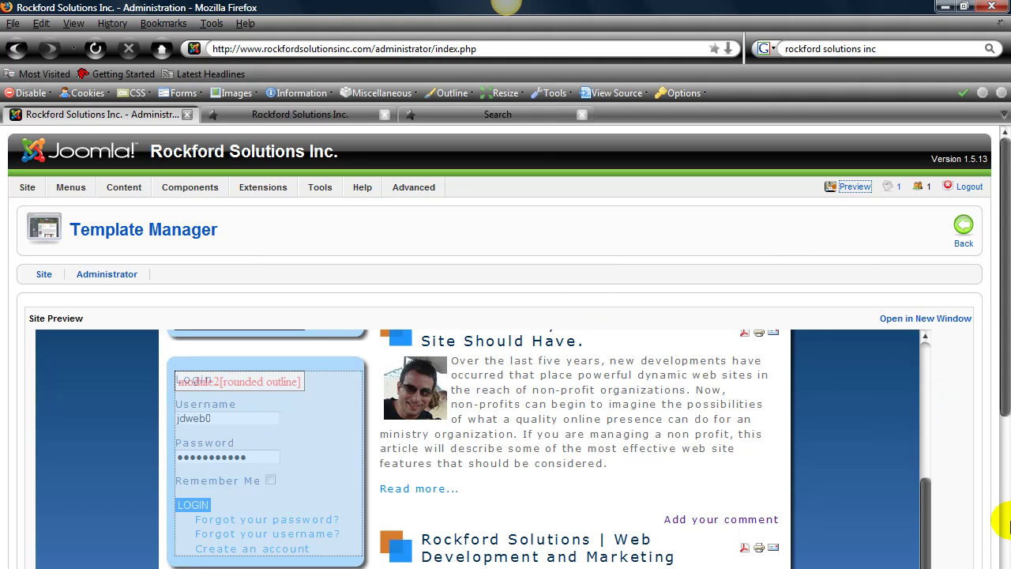
drag(925, 524, 925, 399)
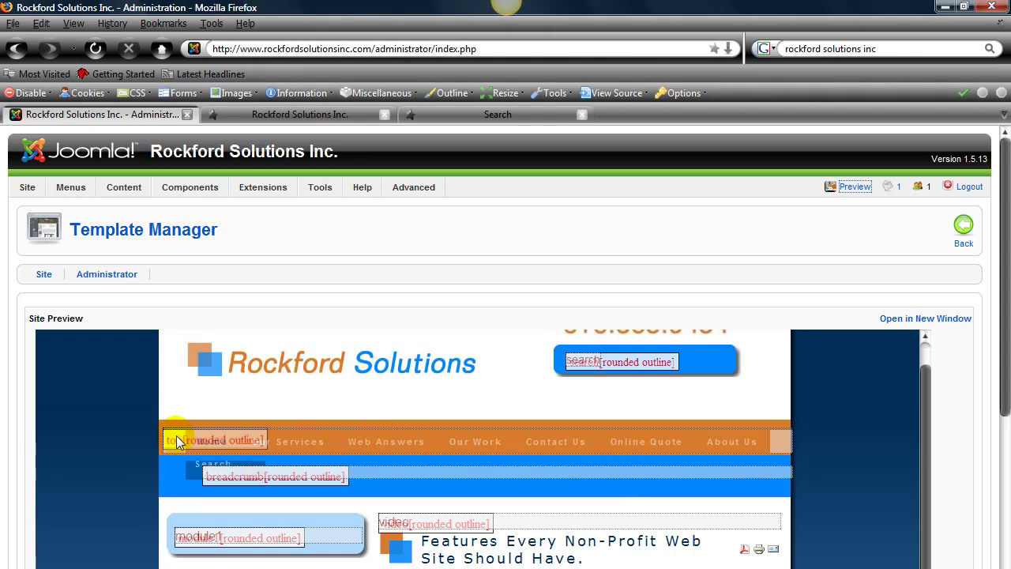
mouse_move(475, 441)
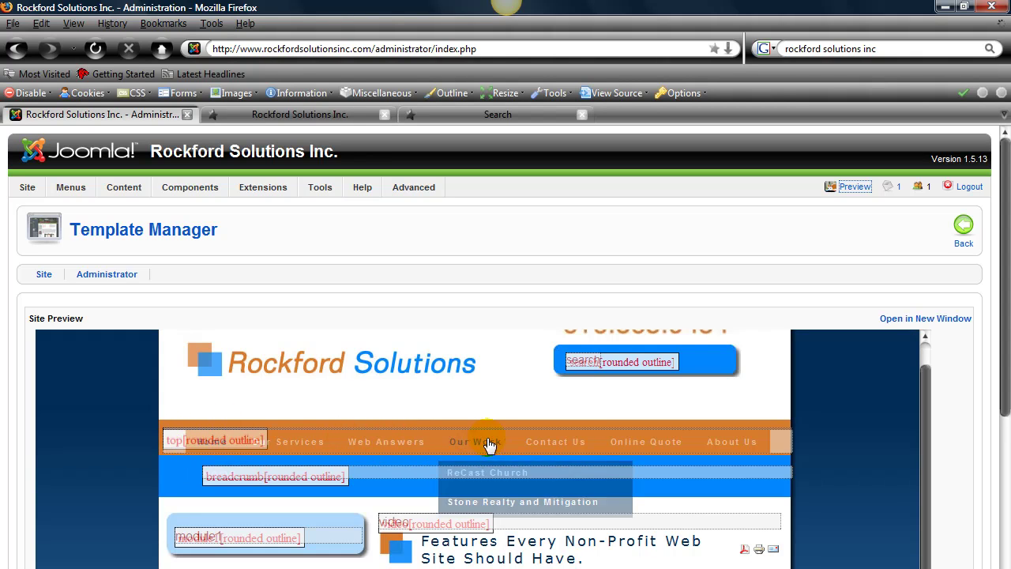
scroll(380, 479, down, 3)
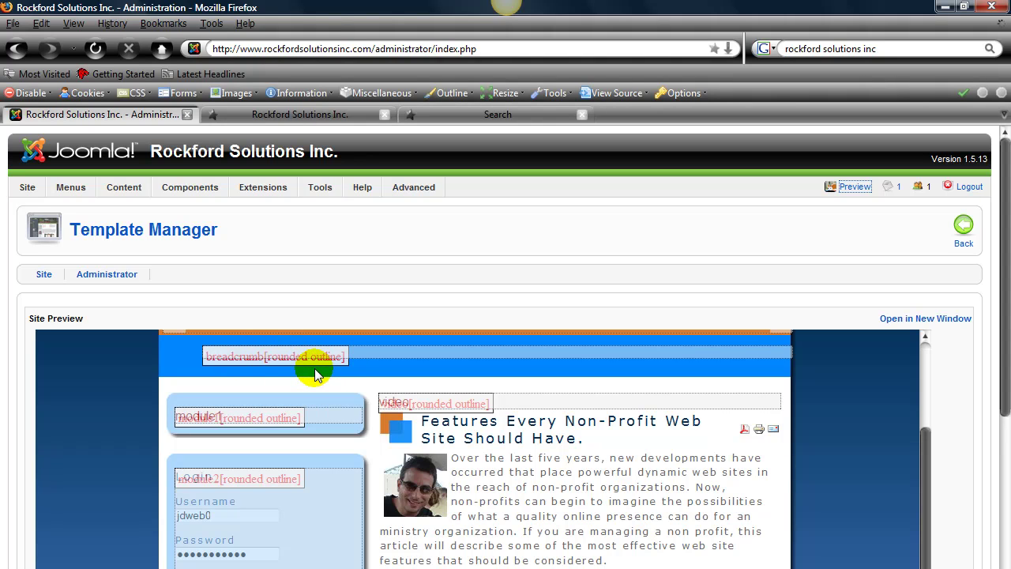
scroll(470, 474, down, 1)
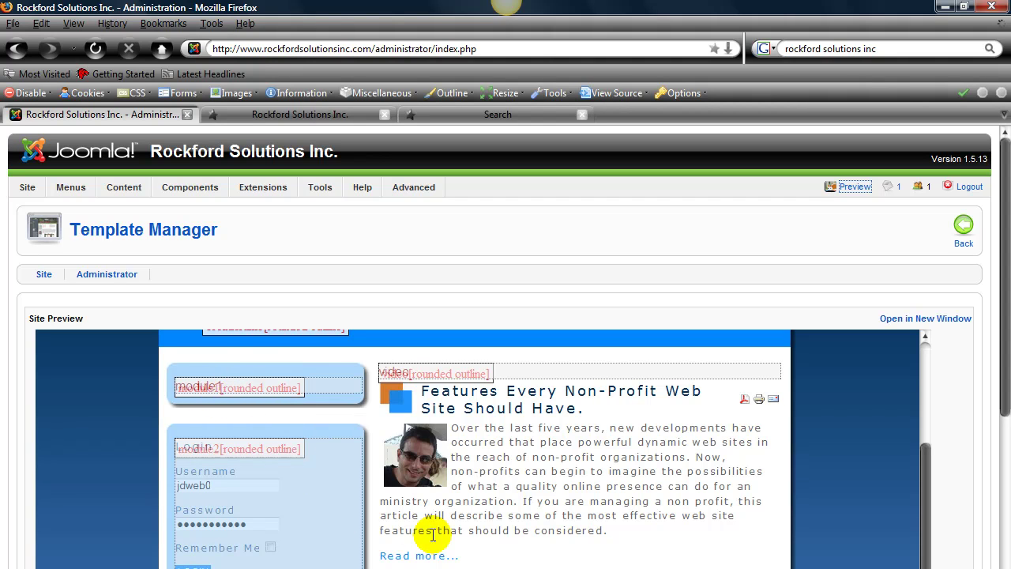
scroll(417, 519, down, 5)
scroll(395, 482, up, 8)
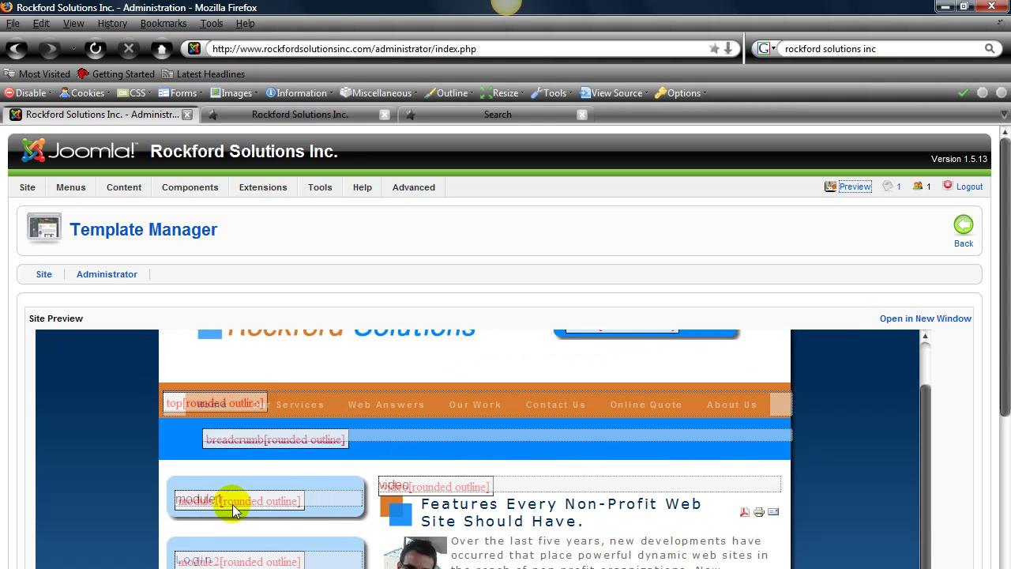
scroll(569, 505, up, 2)
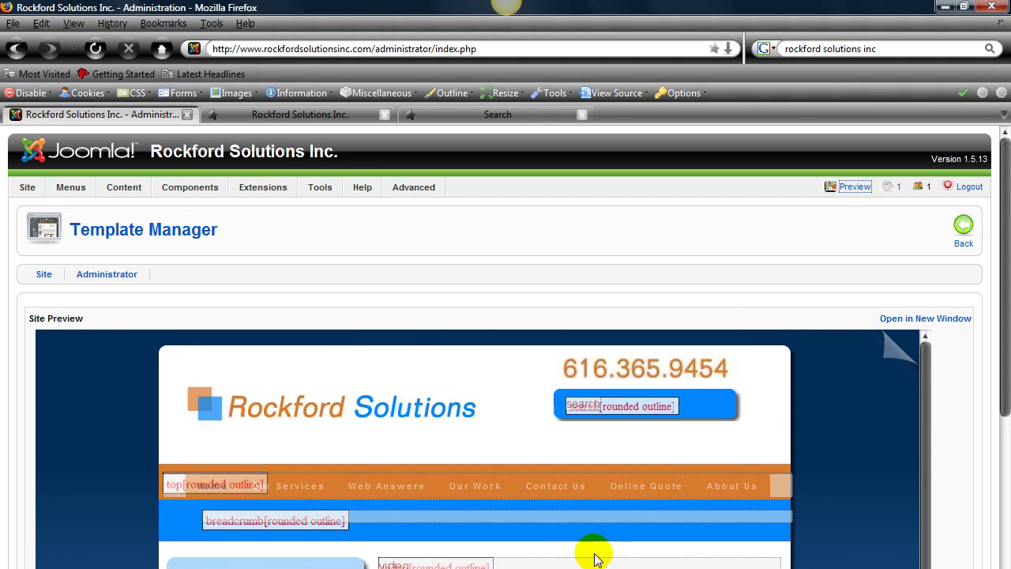
scroll(483, 431, down, 6)
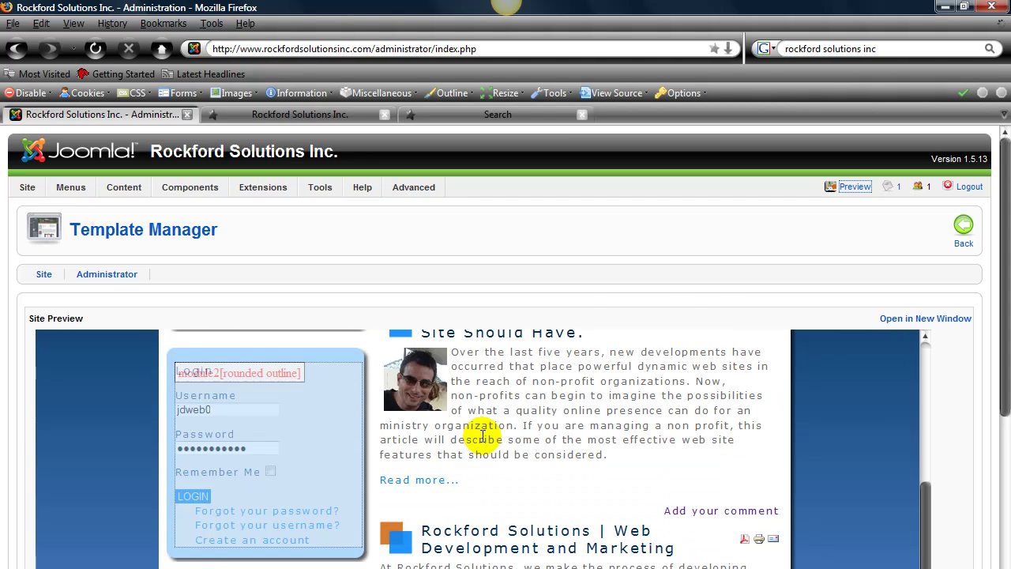
scroll(482, 435, up, 4)
scroll(484, 442, up, 2)
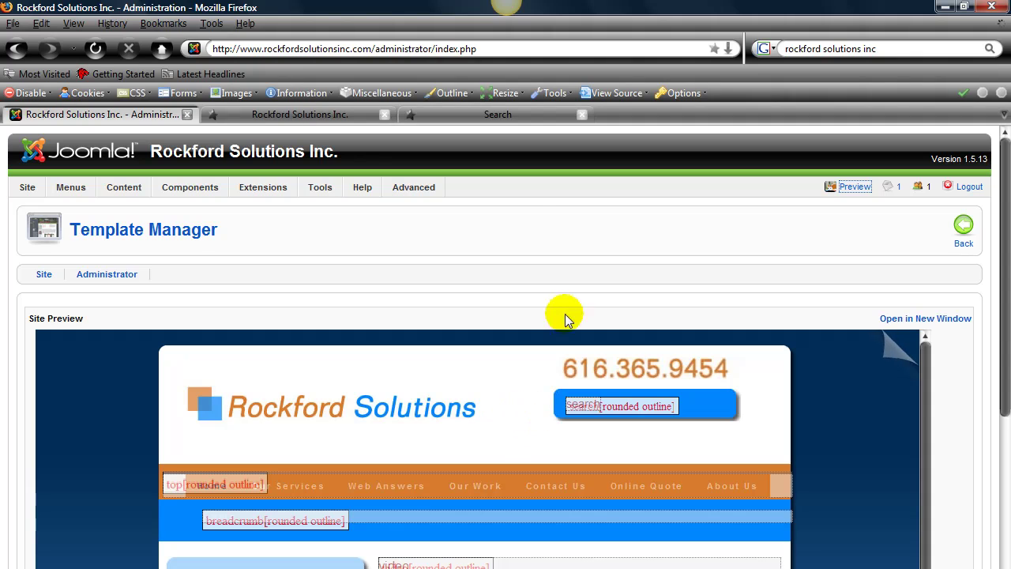
Step: Close the rockford template and look through the site's modules and their positions in the Module Manager
click(963, 237)
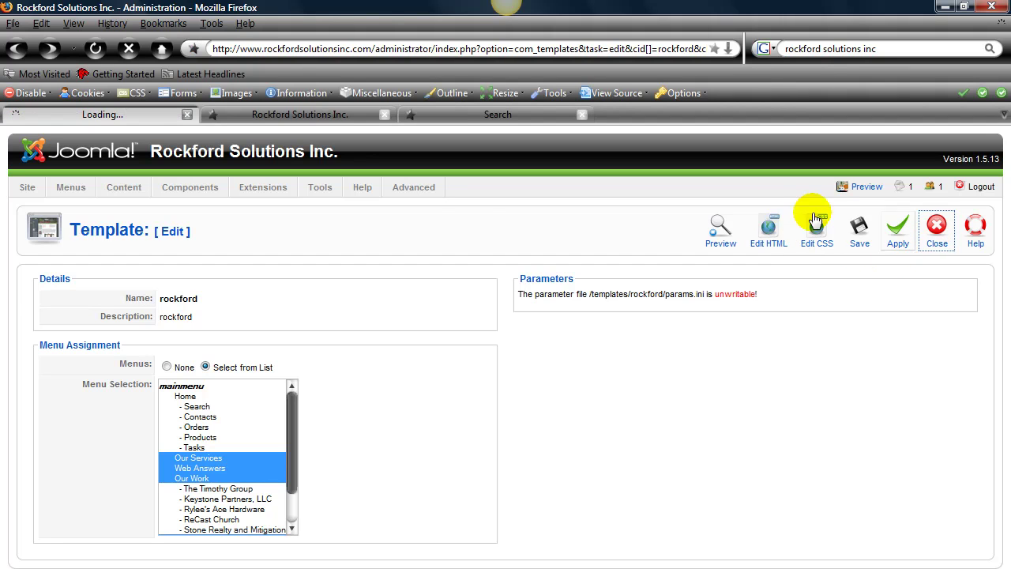
click(923, 241)
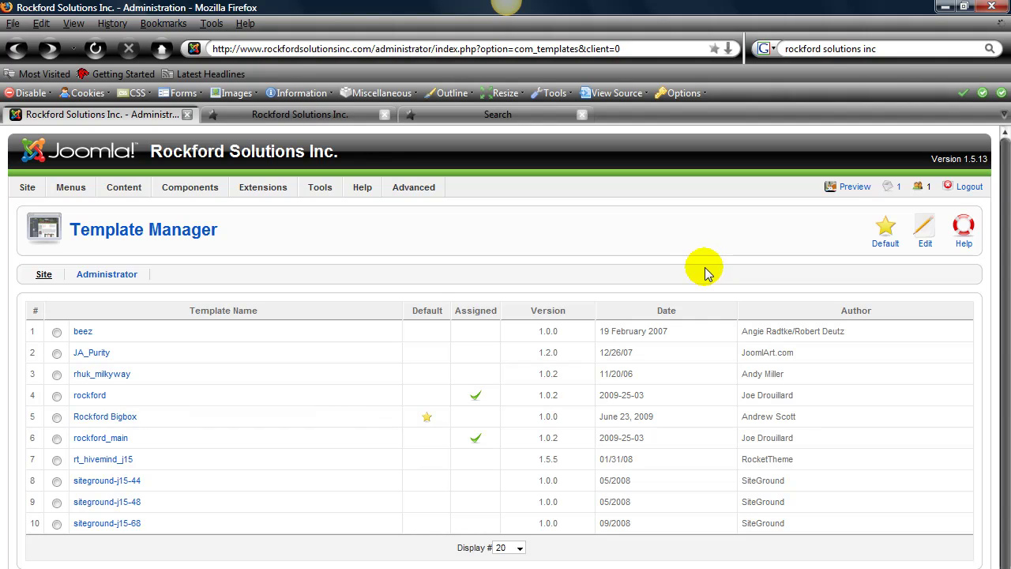
mouse_move(324, 182)
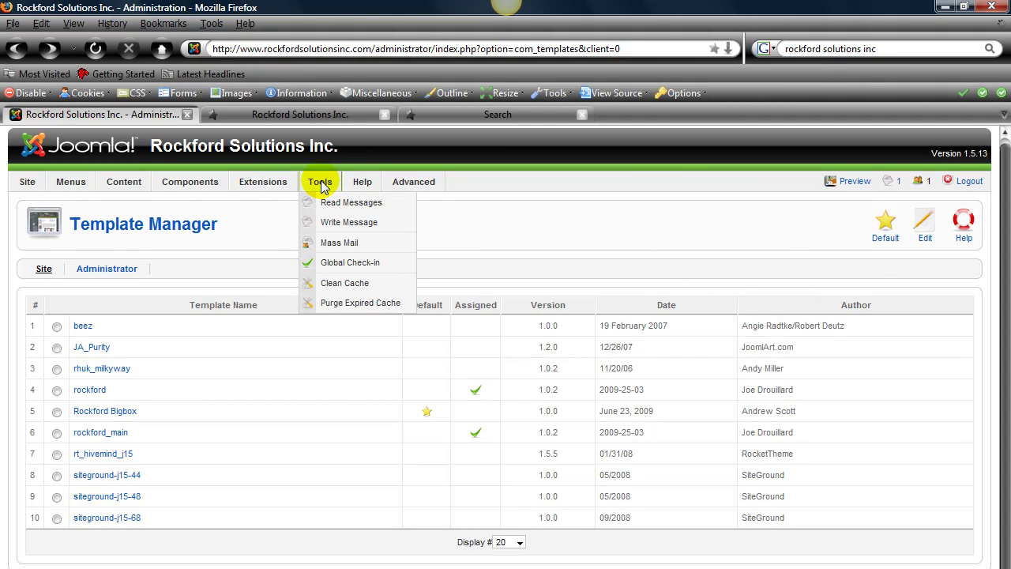
mouse_move(267, 184)
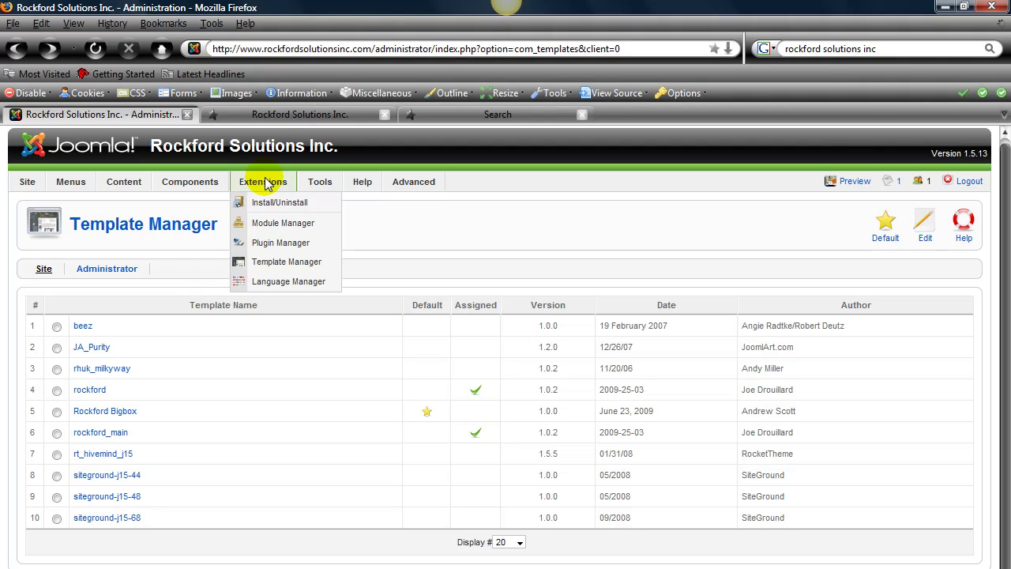
click(262, 225)
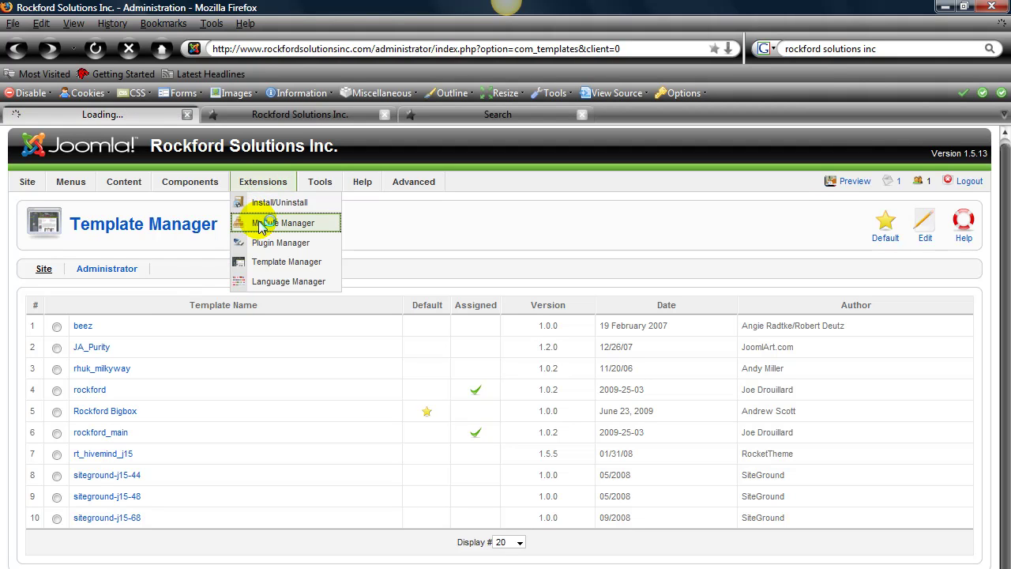
scroll(262, 226, down, 1)
scroll(261, 226, down, 4)
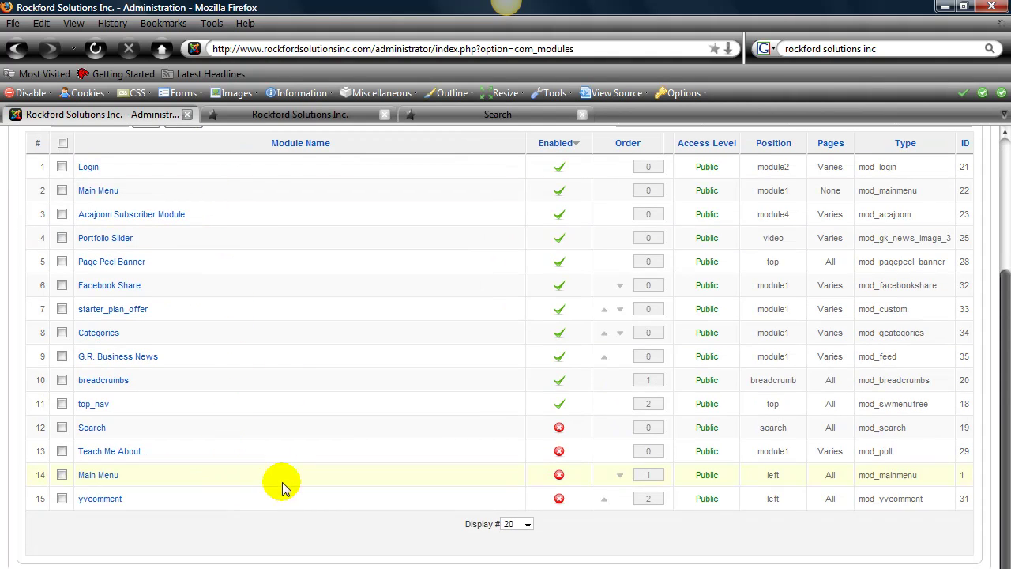
scroll(261, 229, up, 3)
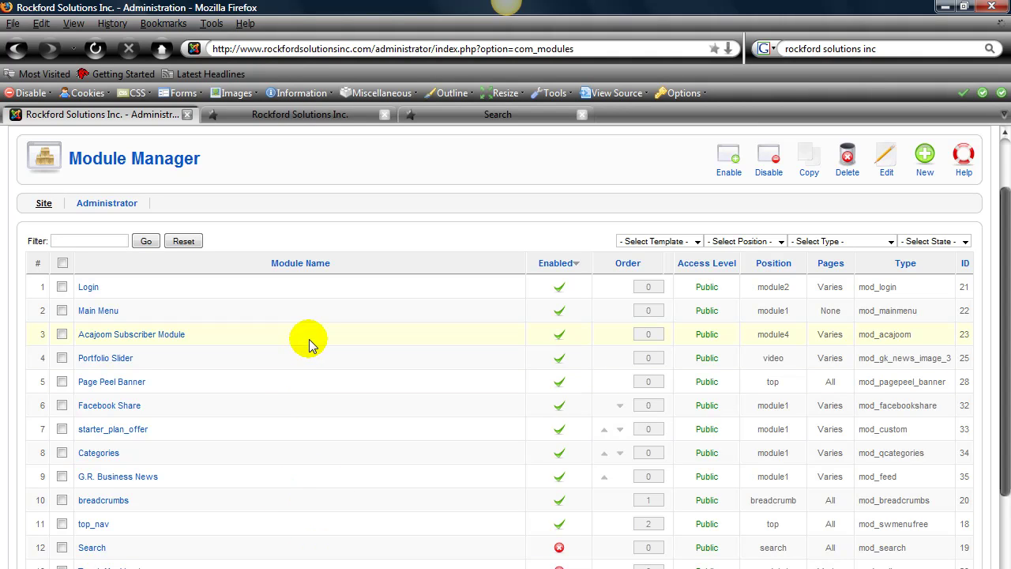
scroll(577, 221, up, 2)
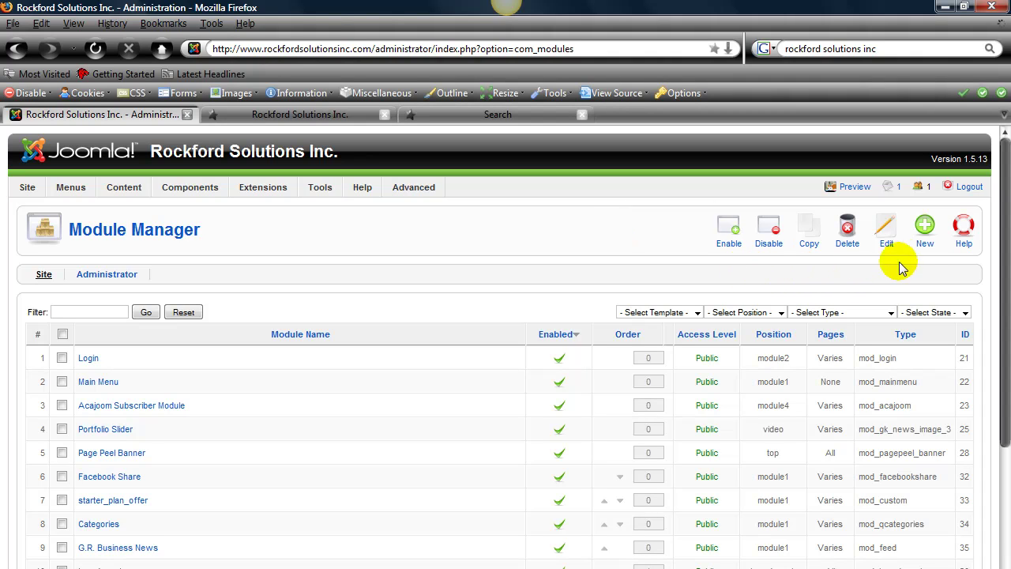
Step: Start a new site module of the Search type
click(920, 245)
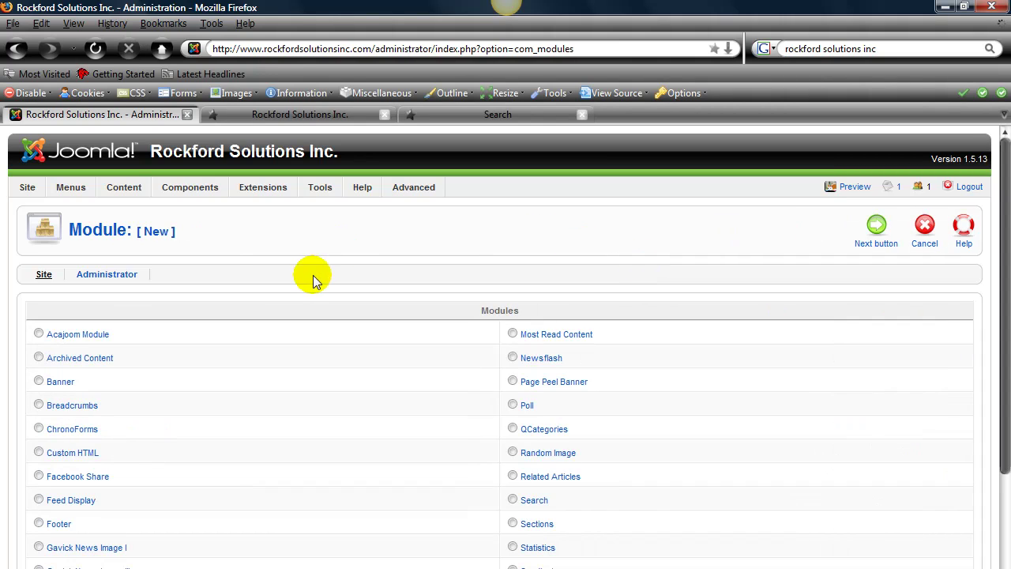
scroll(195, 279, down, 3)
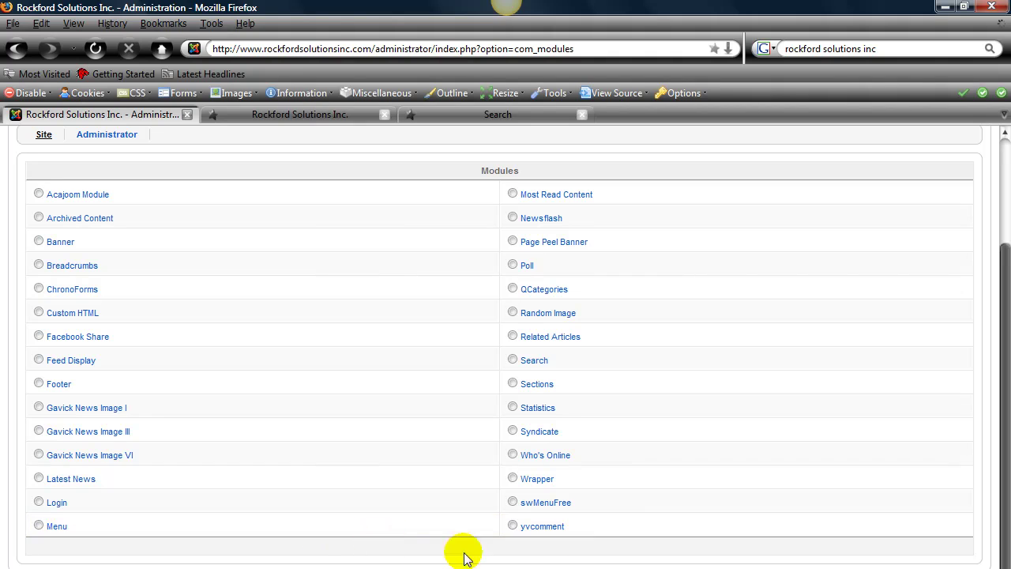
click(538, 362)
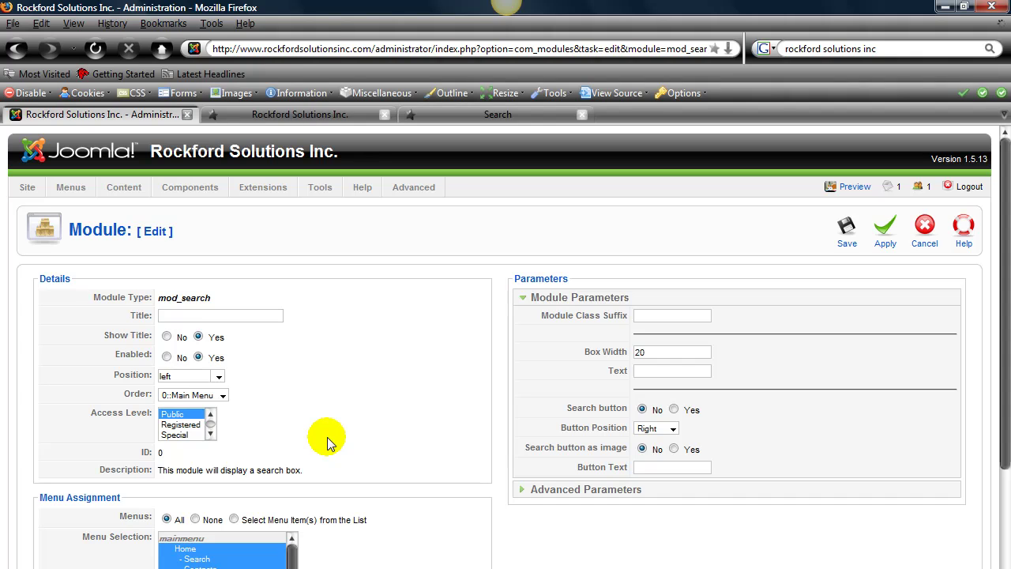
Step: Title the new module Search and turn off Show Title
click(227, 316)
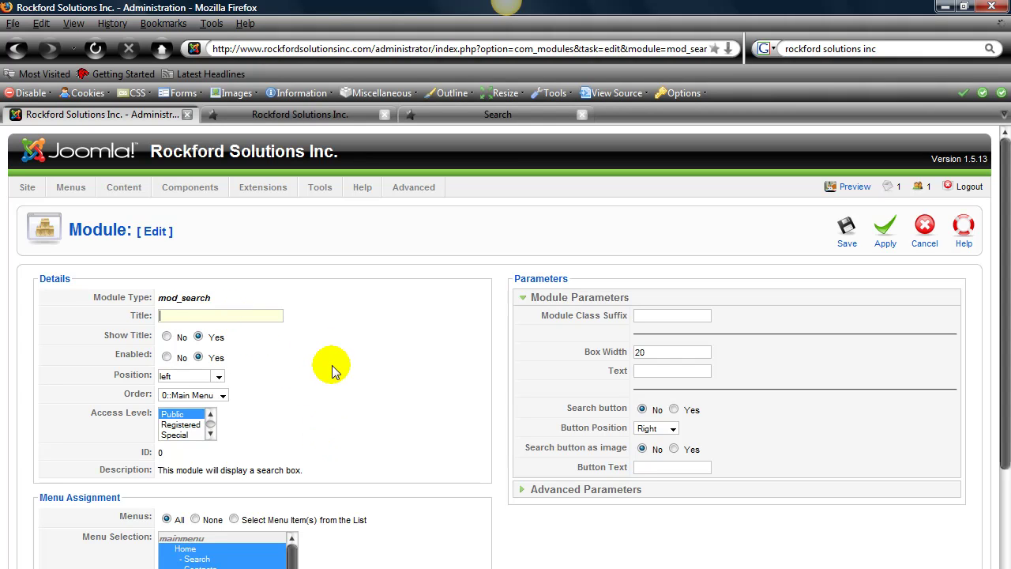
text(Search)
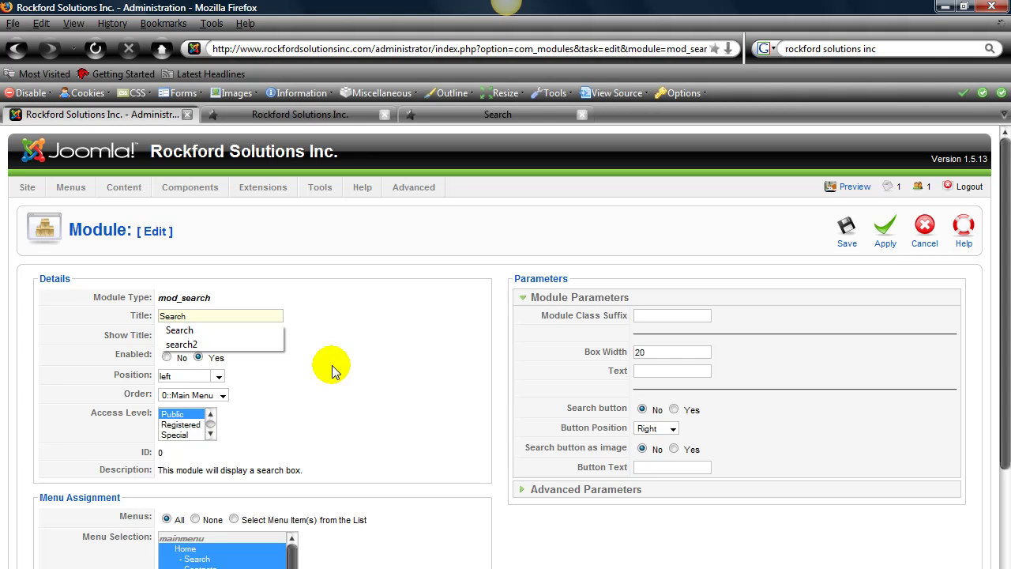
click(330, 365)
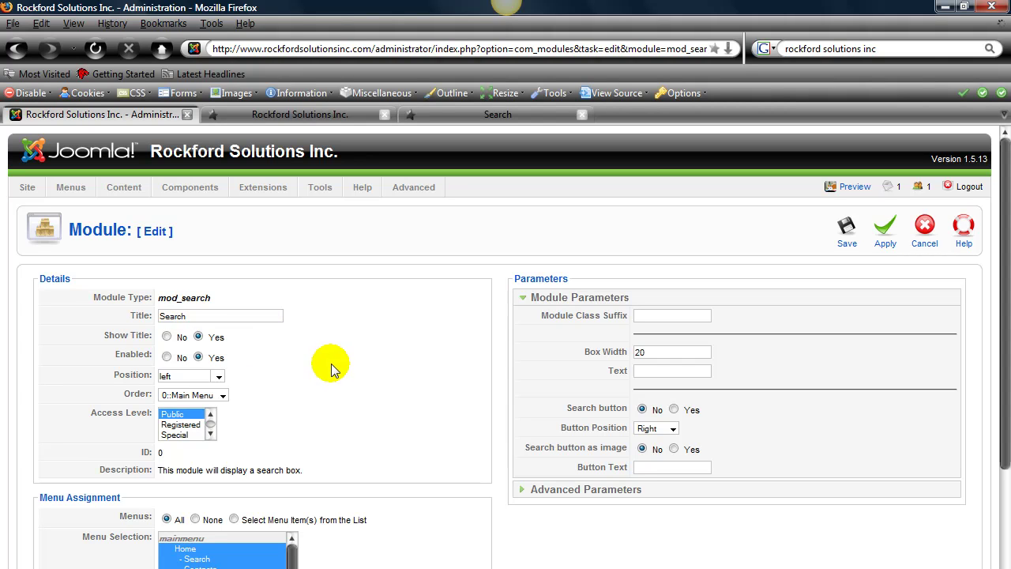
click(166, 338)
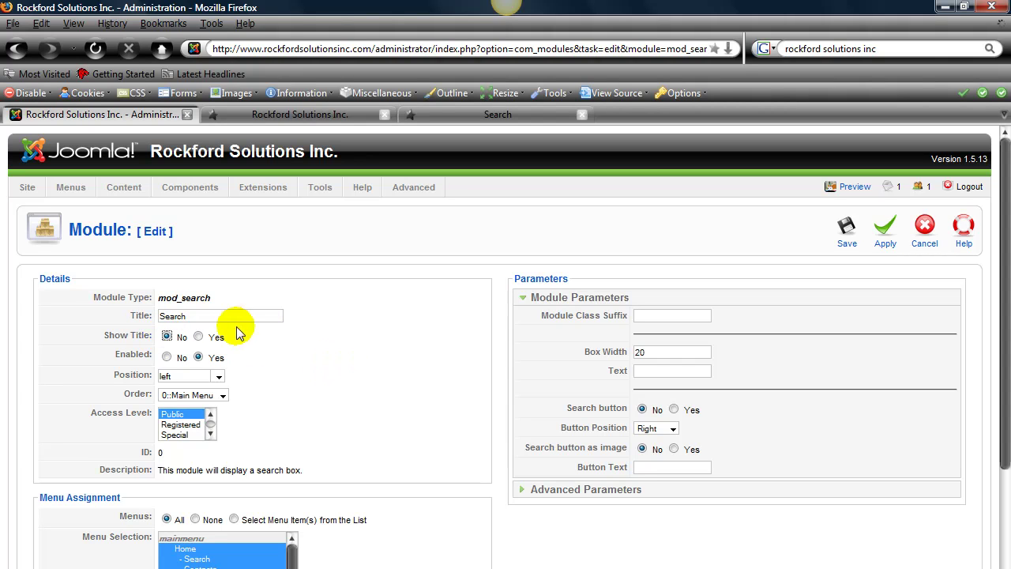
Step: Assign the module to the search position and review the pages selected in its menu assignment
click(219, 378)
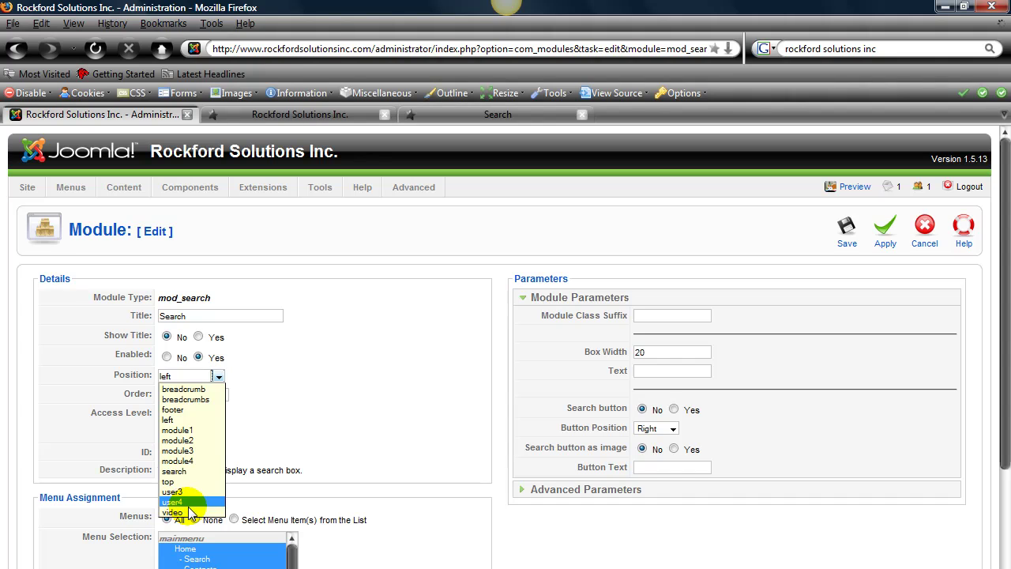
click(197, 471)
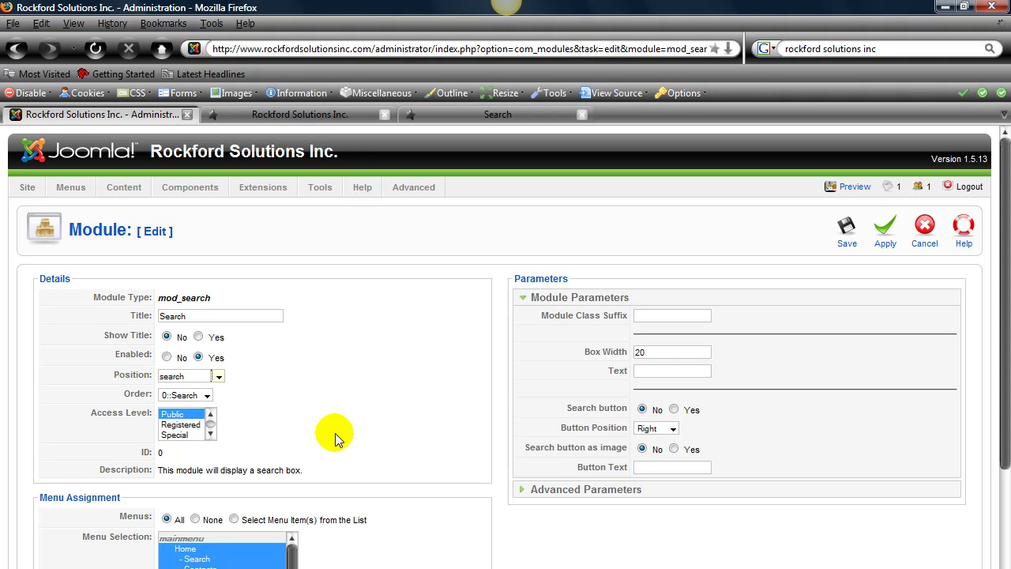
scroll(330, 433, down, 3)
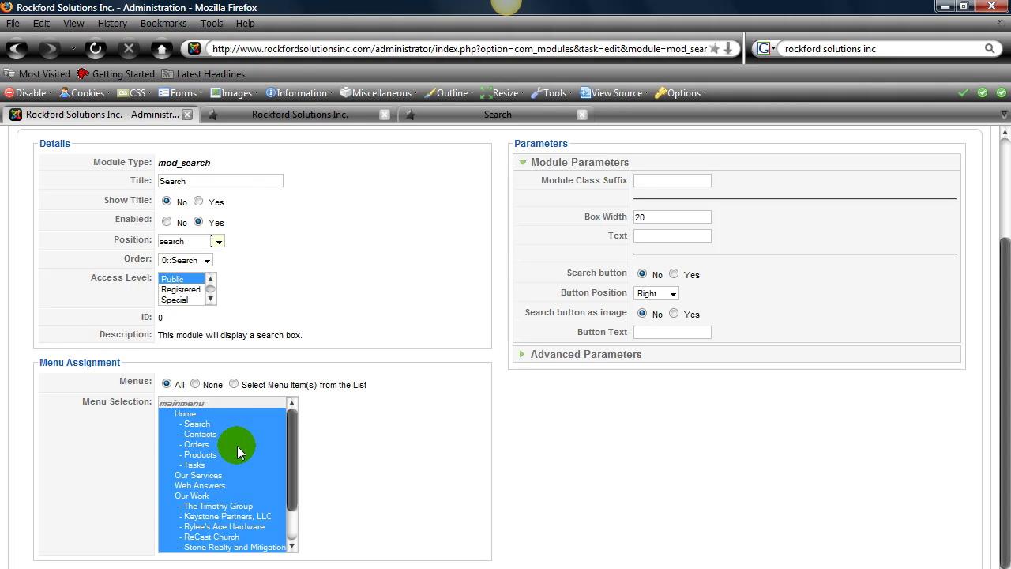
drag(289, 444, 300, 510)
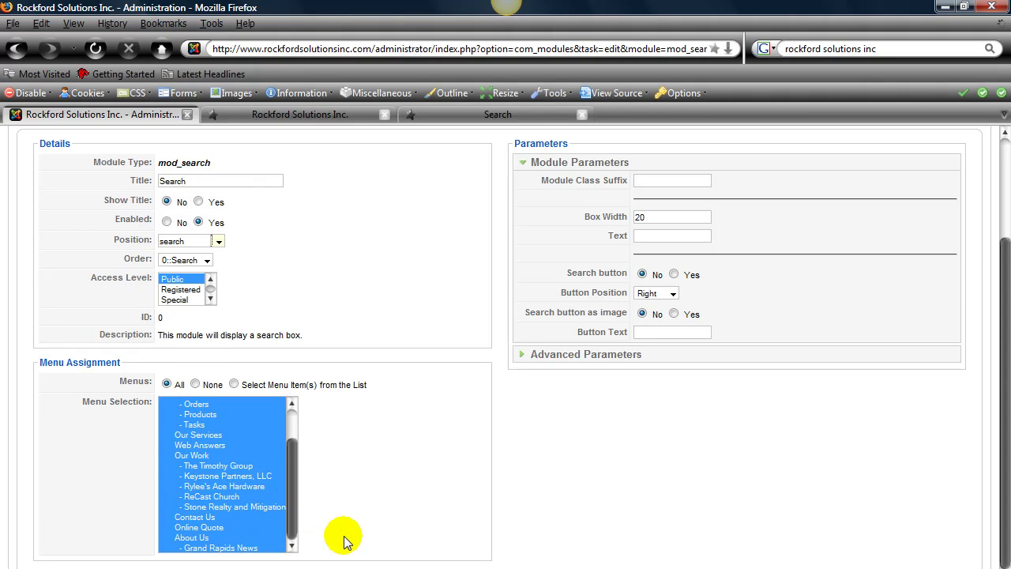
scroll(344, 541, up, 3)
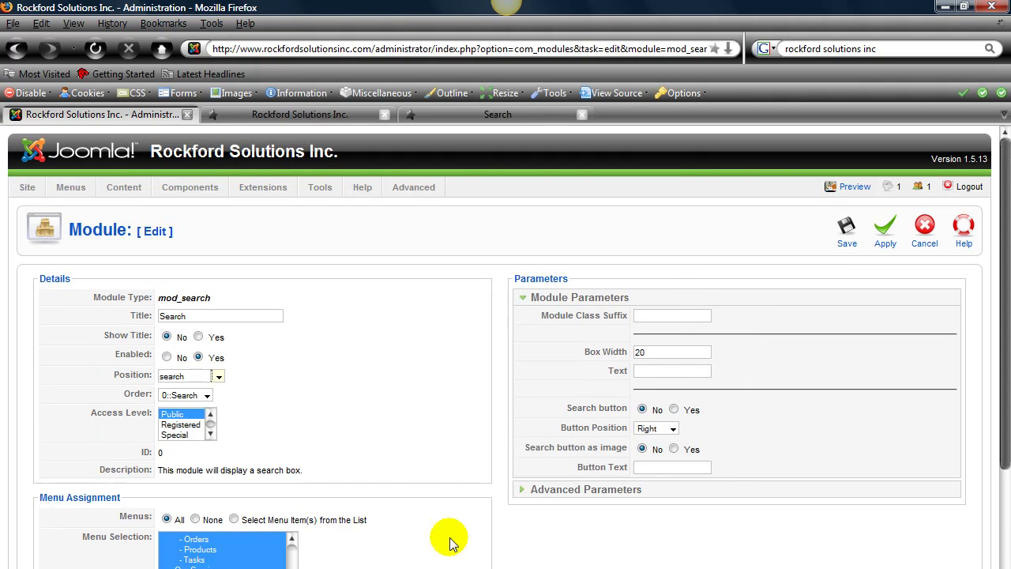
Step: Set the search module's box width to 24, leaving the module class suffix empty
click(662, 314)
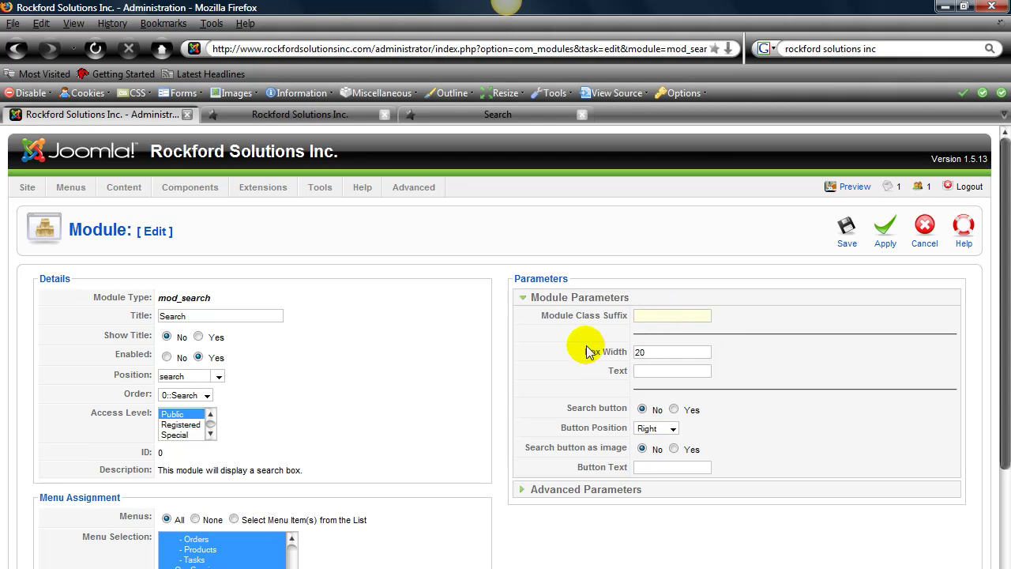
mouse_move(587, 326)
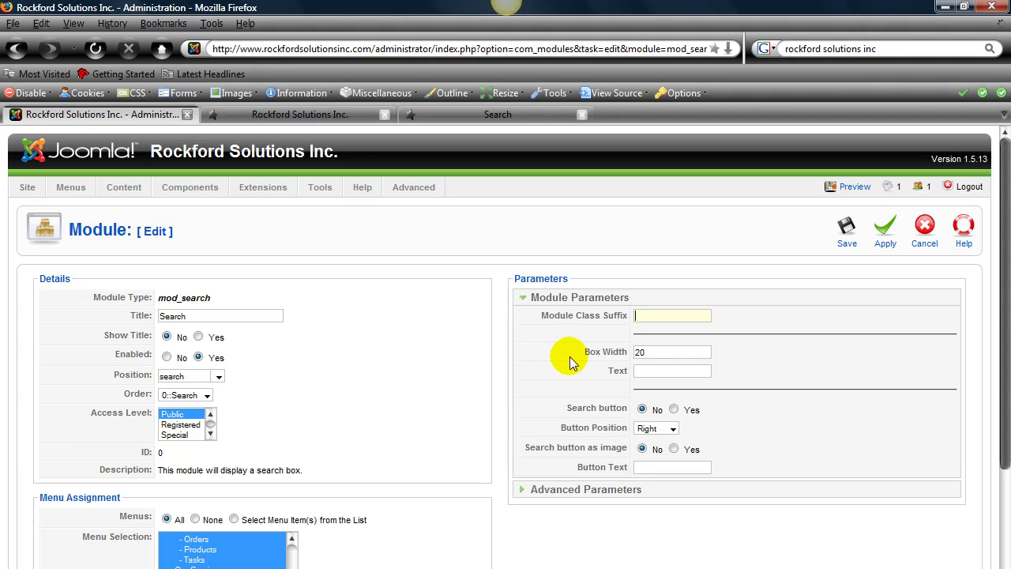
click(643, 351)
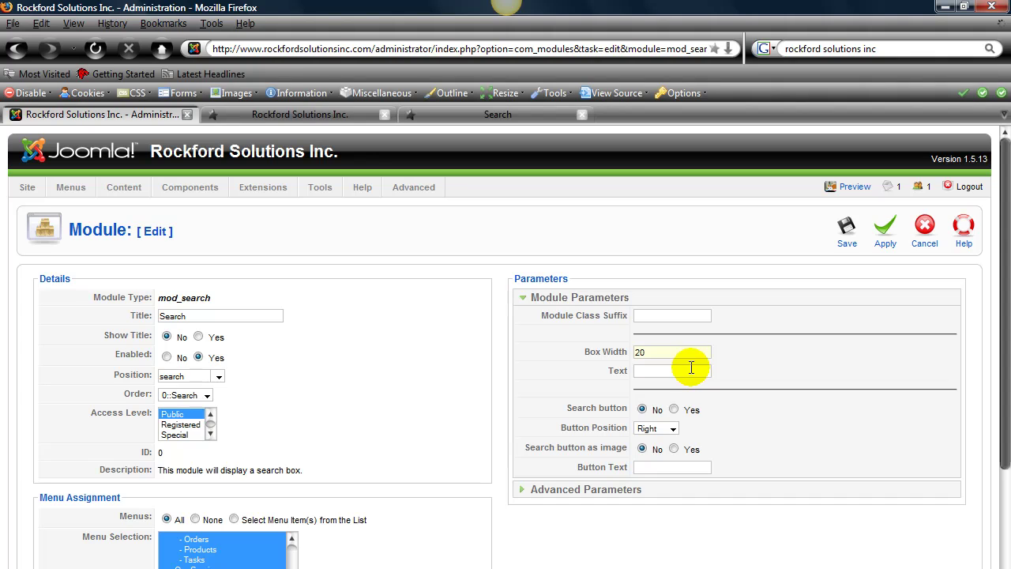
key(BackSpace)
text(4)
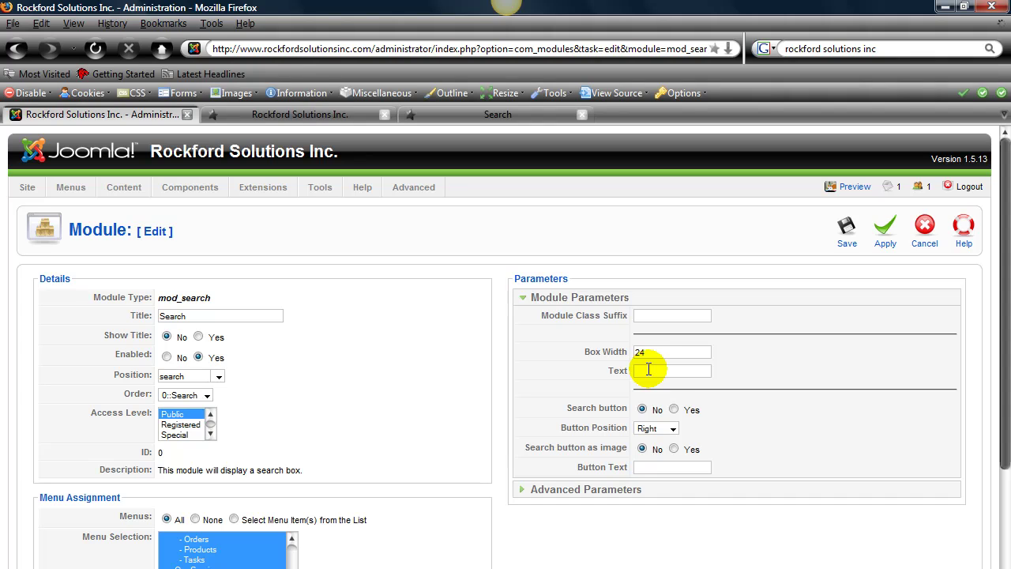
Step: Enable the module's search button and set its button text to GO
mouse_move(592, 417)
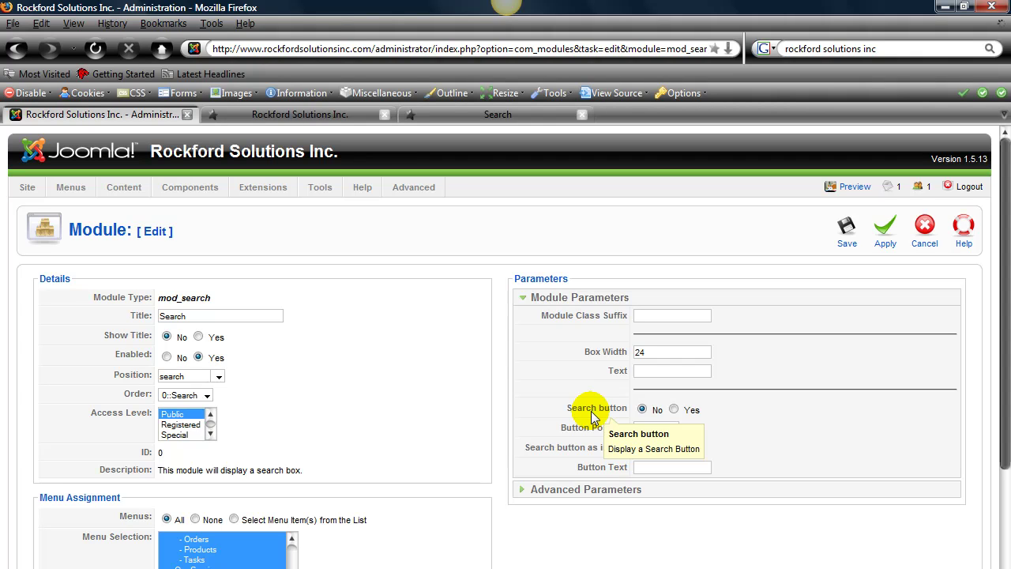
click(674, 409)
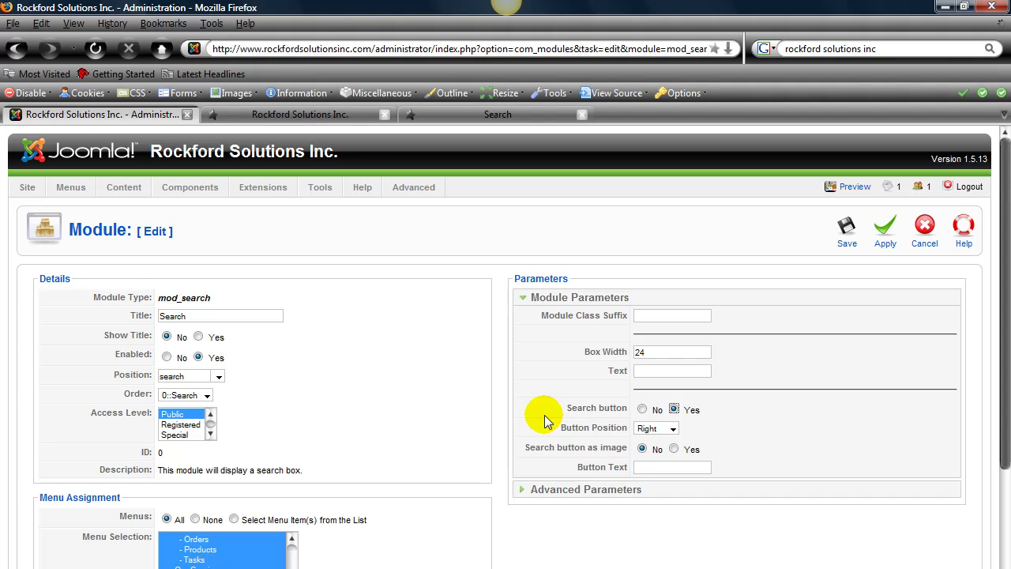
scroll(521, 395, down, 1)
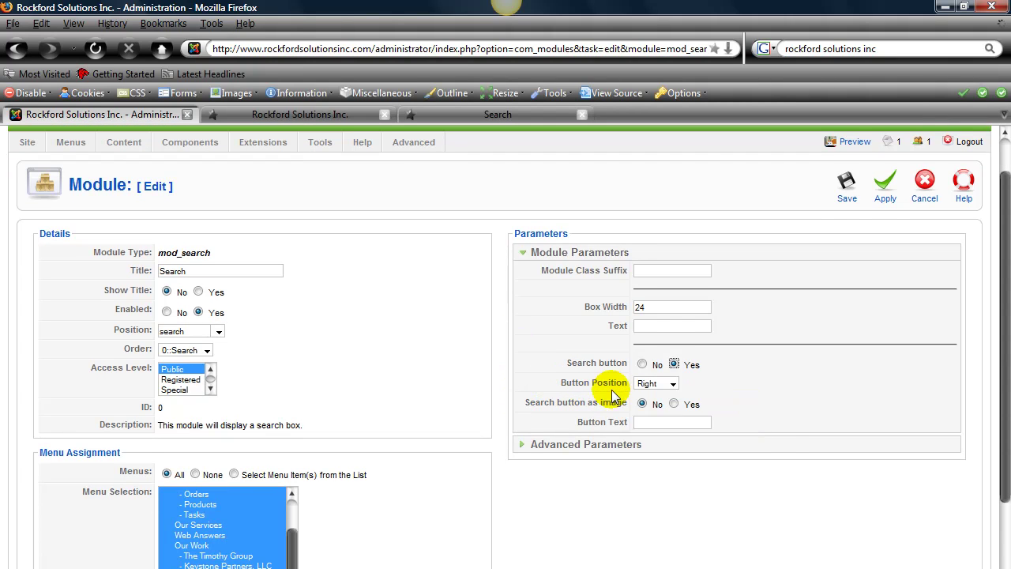
mouse_move(617, 393)
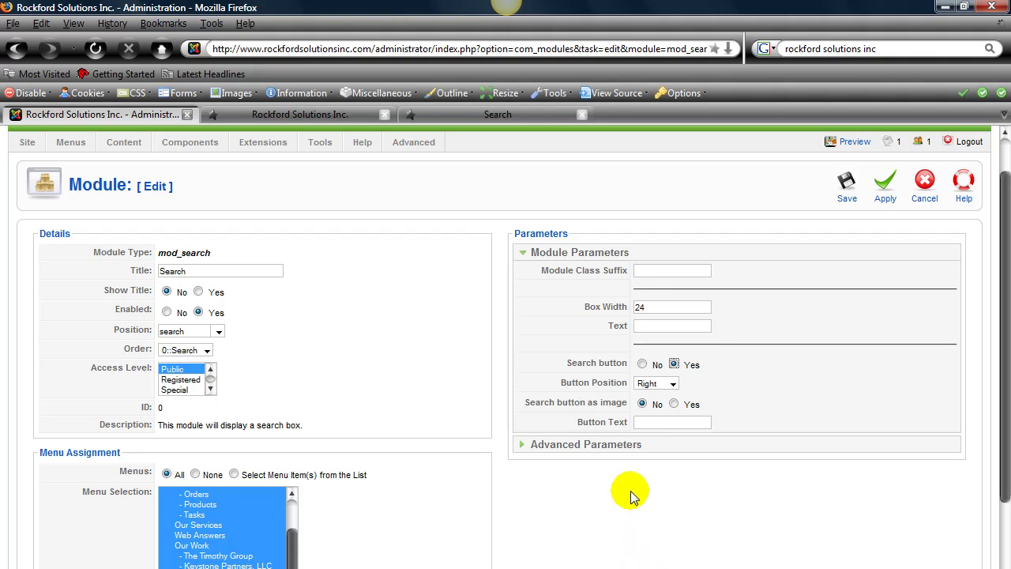
mouse_move(599, 426)
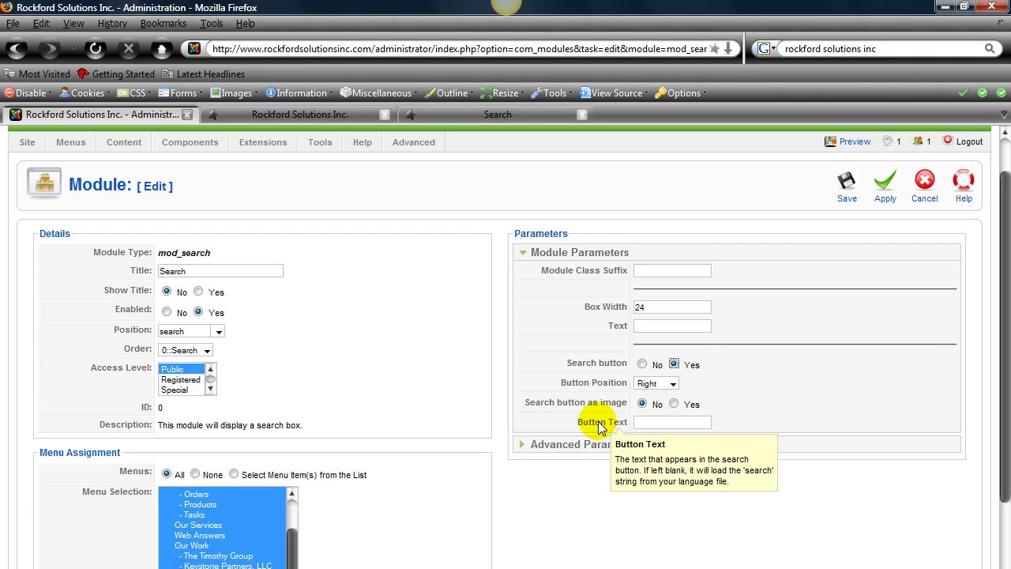
click(651, 421)
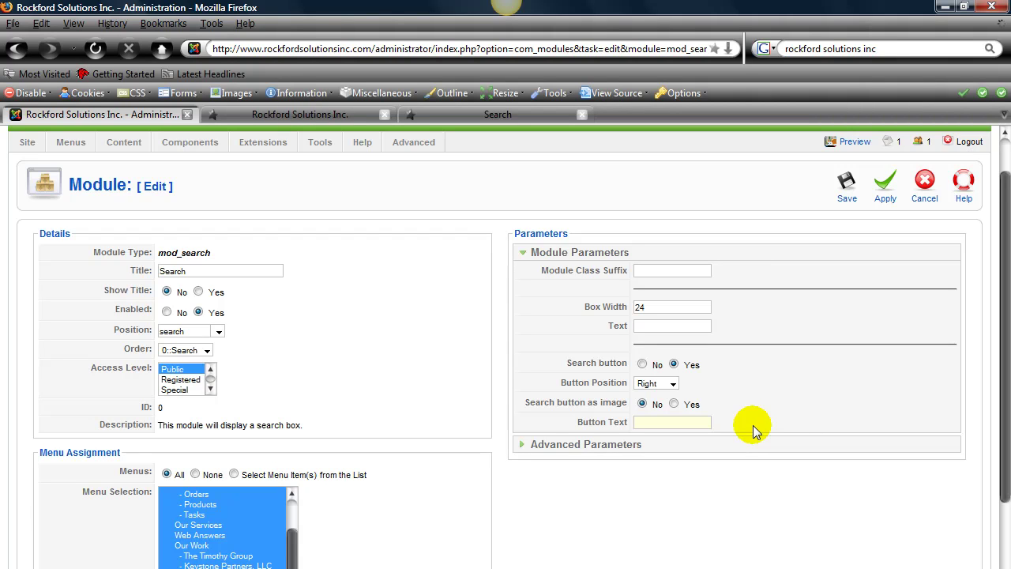
text(GO)
click(827, 547)
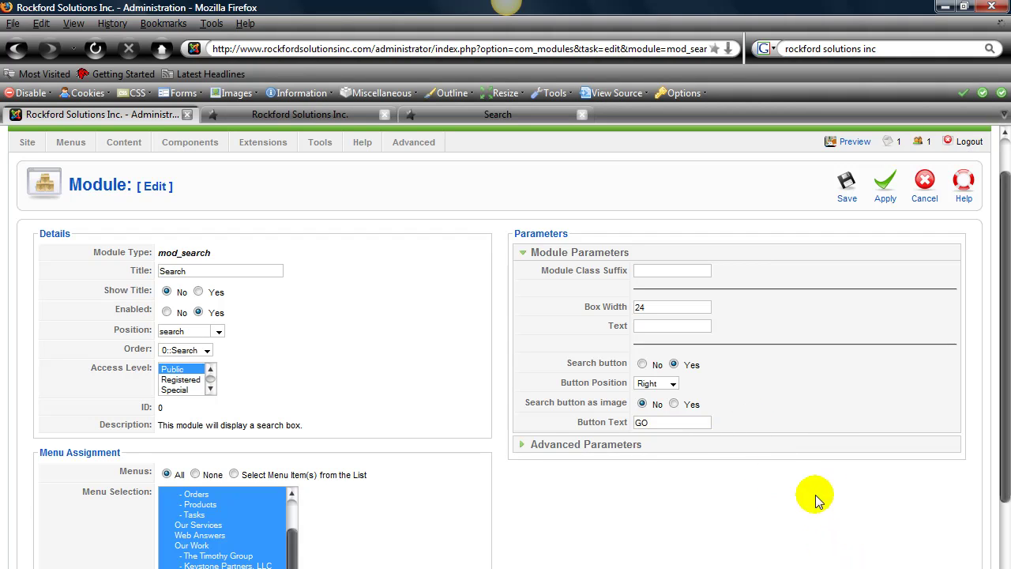
Step: Save the search module after viewing its advanced parameters, and preview the site to check the search box
click(525, 444)
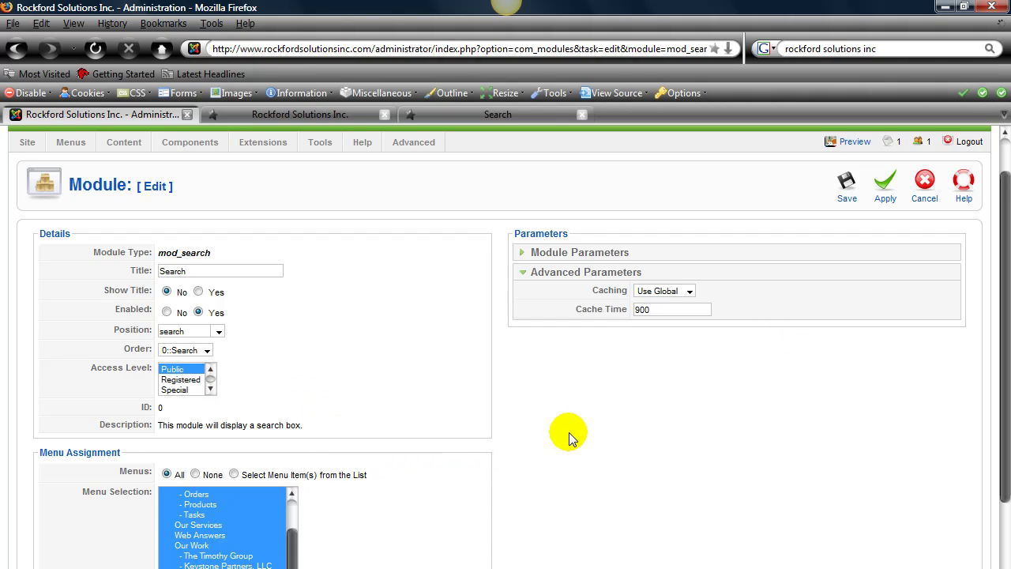
click(849, 185)
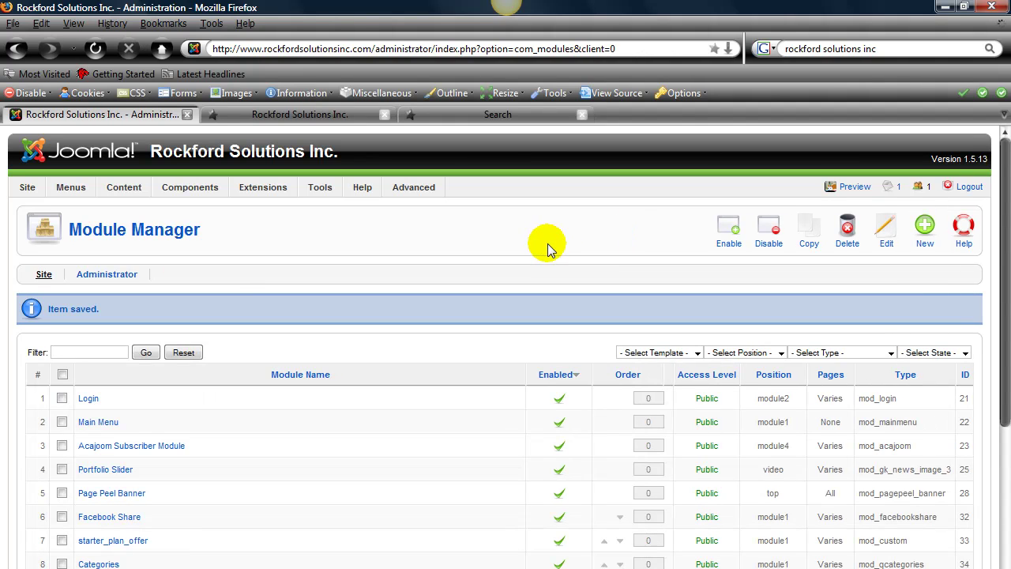
click(856, 189)
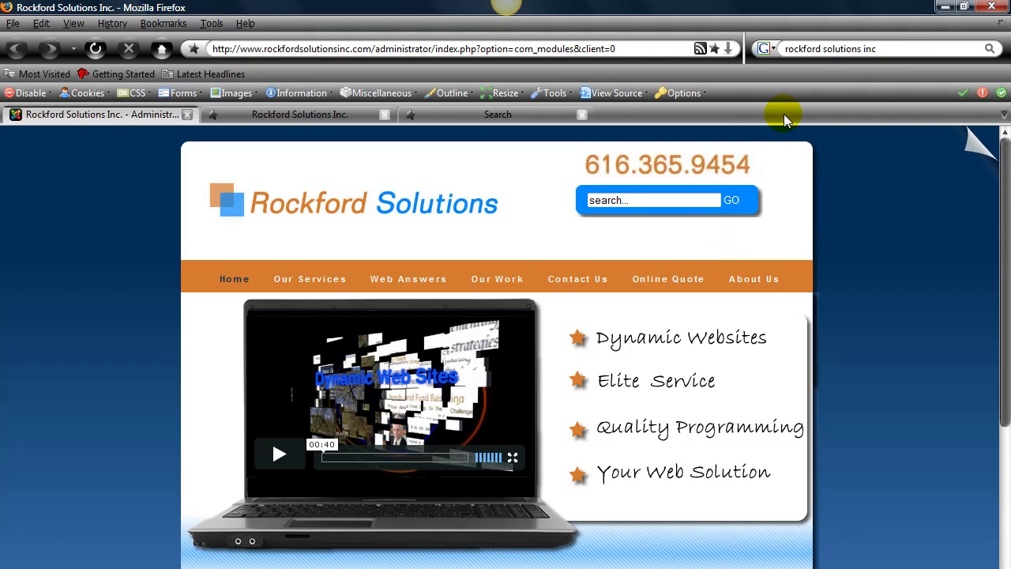
click(779, 115)
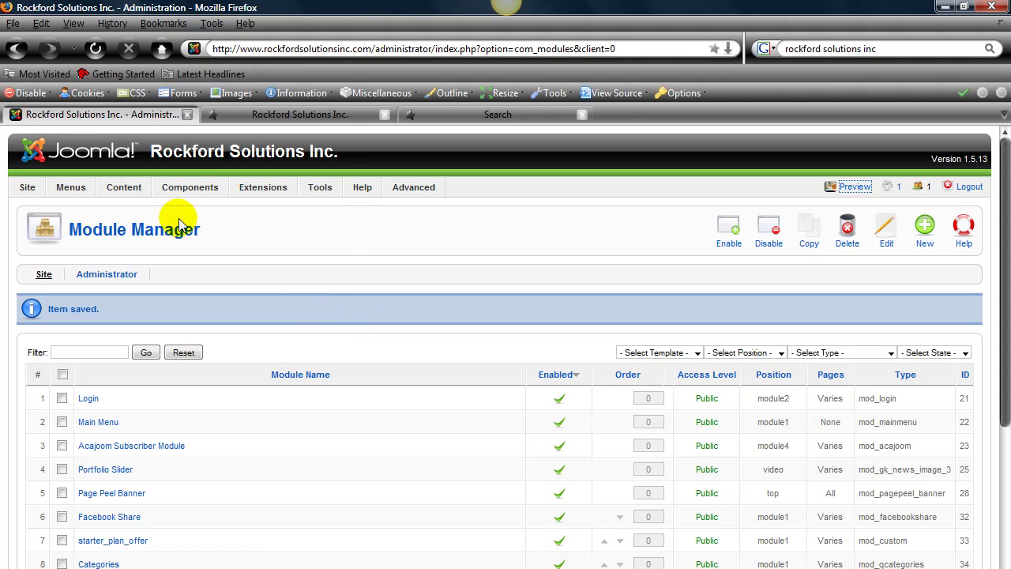
Step: Open the Search component's statistics, reset the filter and sort the search terms by Times Requested
mouse_move(188, 195)
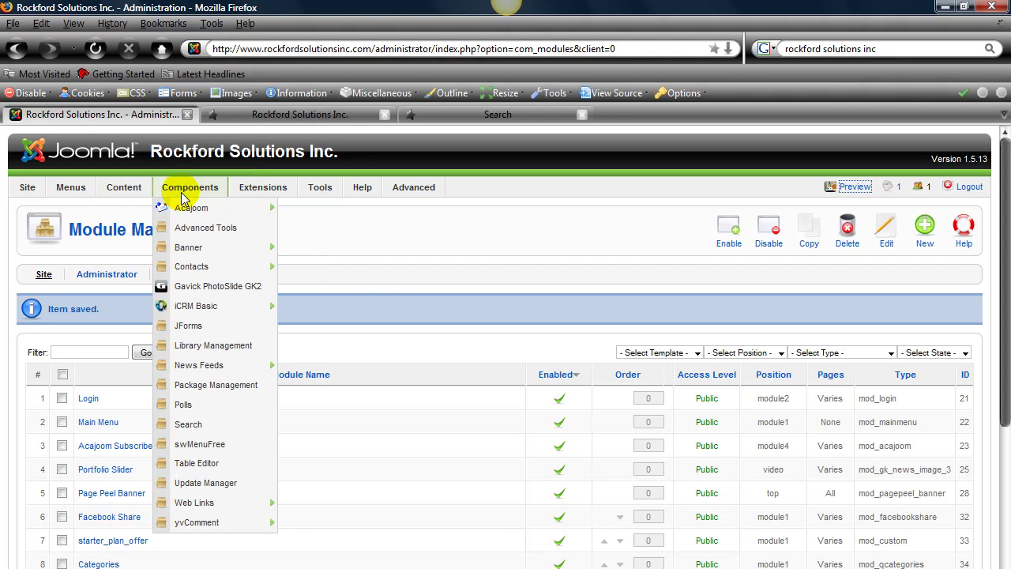
click(204, 424)
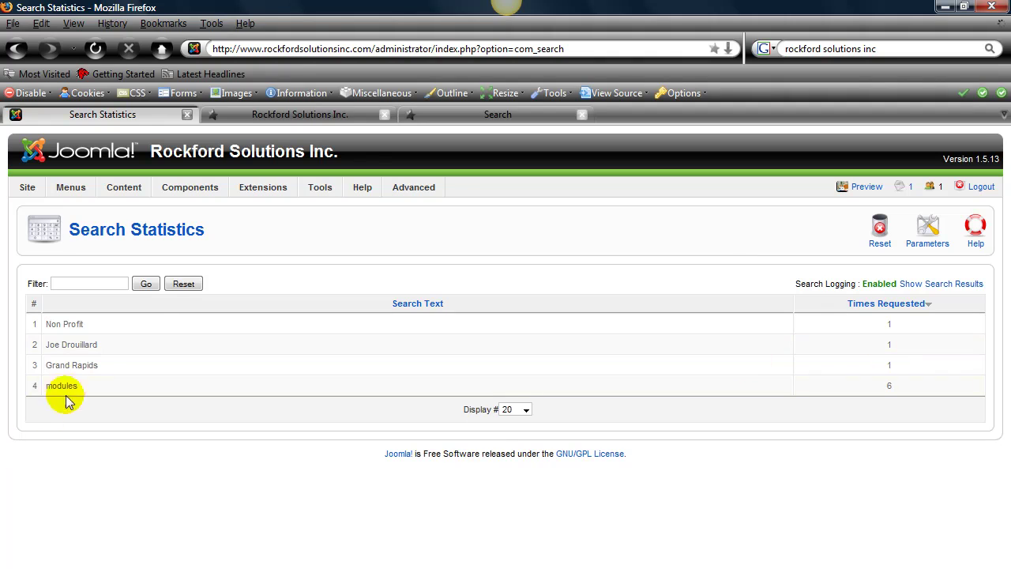
click(180, 285)
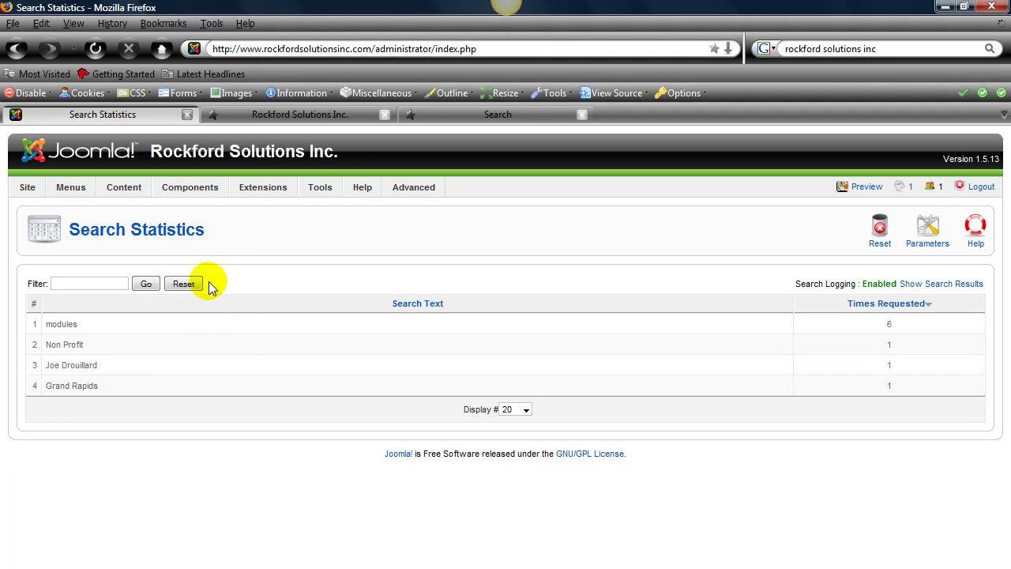
click(183, 283)
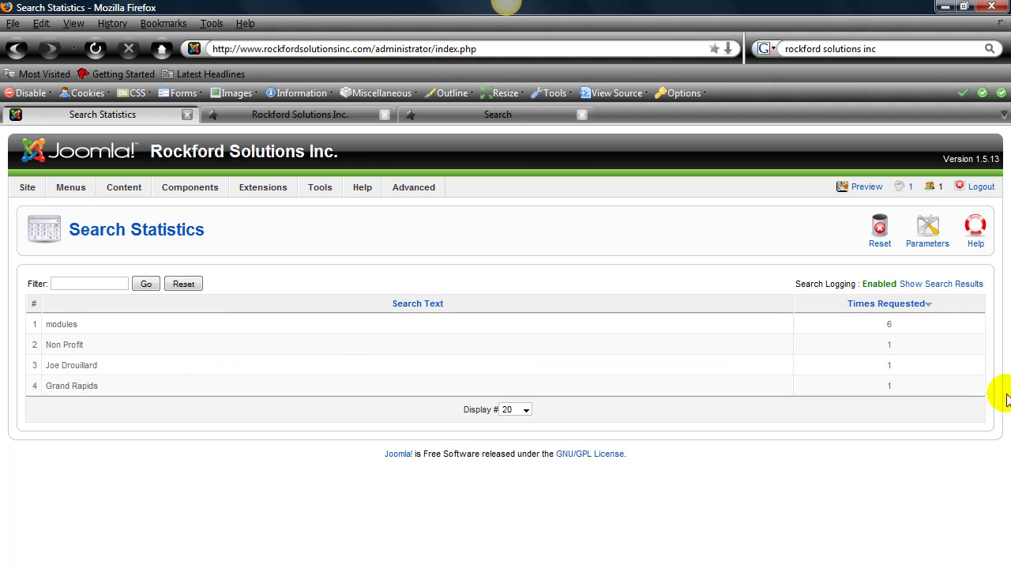
click(929, 308)
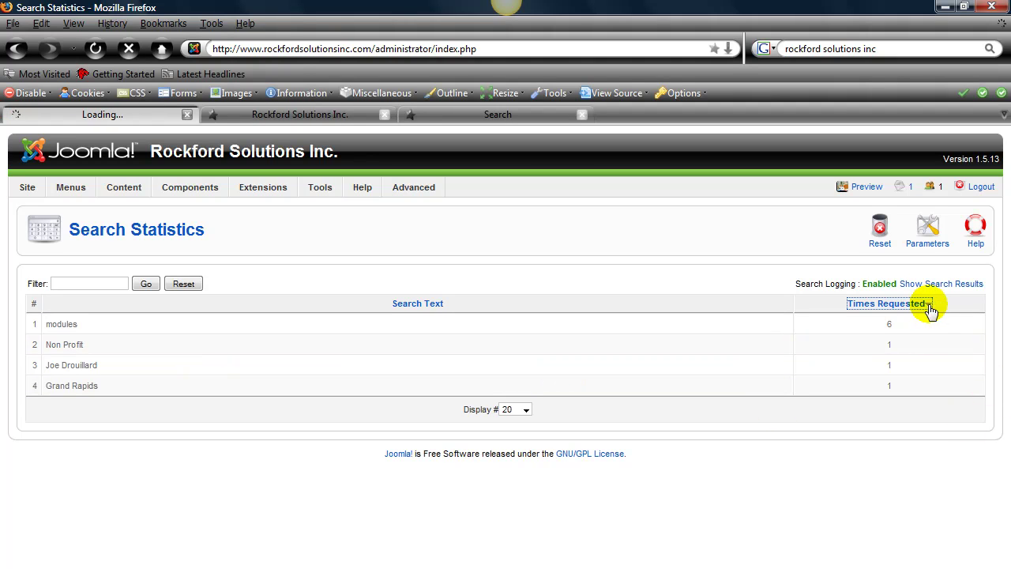